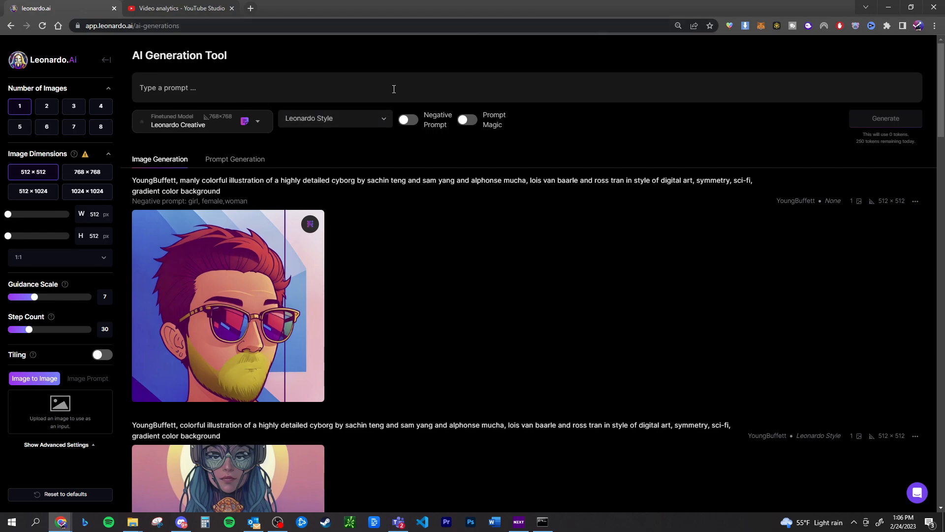
Snap the Leonardo.Ai window to the right half so the Lexica gallery sits beside it.
{"action": "mouse_move", "coordinate": [364, 9]}
{"action": "left_mouse_down"}
{"action": "mouse_move", "coordinate": [335, 60]}
{"action": "mouse_move", "coordinate": [941, 66]}
{"action": "left_mouse_up"}
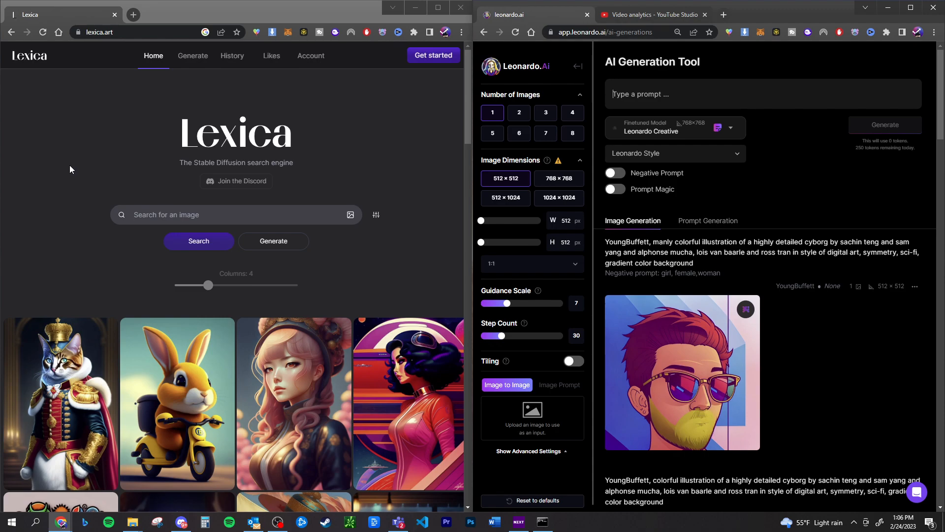
{"action": "scroll", "coordinate": [70, 204], "scroll_direction": "down", "scroll_amount": 1}
{"action": "scroll", "coordinate": [80, 205], "scroll_direction": "down", "scroll_amount": 1}
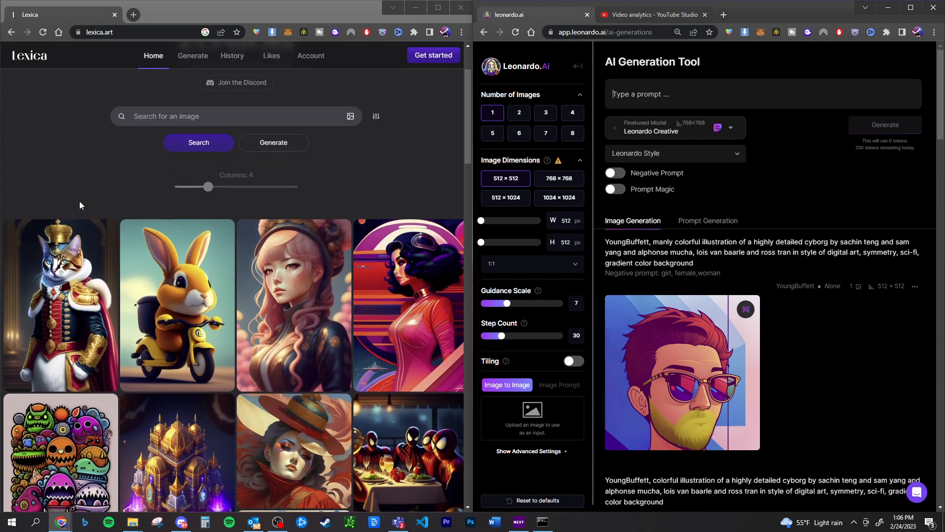
{"action": "scroll", "coordinate": [87, 205], "scroll_direction": "down", "scroll_amount": 2}
{"action": "scroll", "coordinate": [98, 216], "scroll_direction": "down", "scroll_amount": 1}
{"action": "scroll", "coordinate": [111, 217], "scroll_direction": "down", "scroll_amount": 2}
{"action": "scroll", "coordinate": [123, 218], "scroll_direction": "down", "scroll_amount": 1}
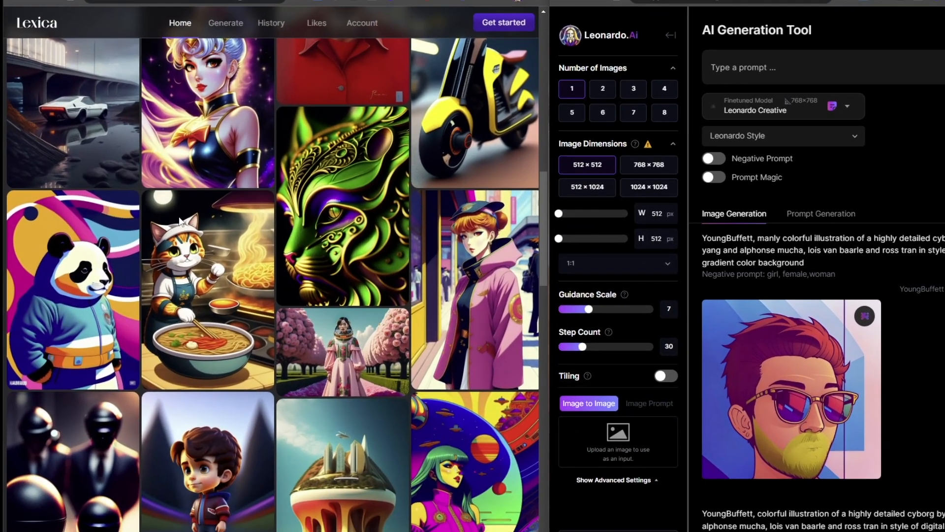
{"action": "scroll", "coordinate": [221, 228], "scroll_direction": "down", "scroll_amount": 2}
{"action": "scroll", "coordinate": [310, 248], "scroll_direction": "down", "scroll_amount": 1}
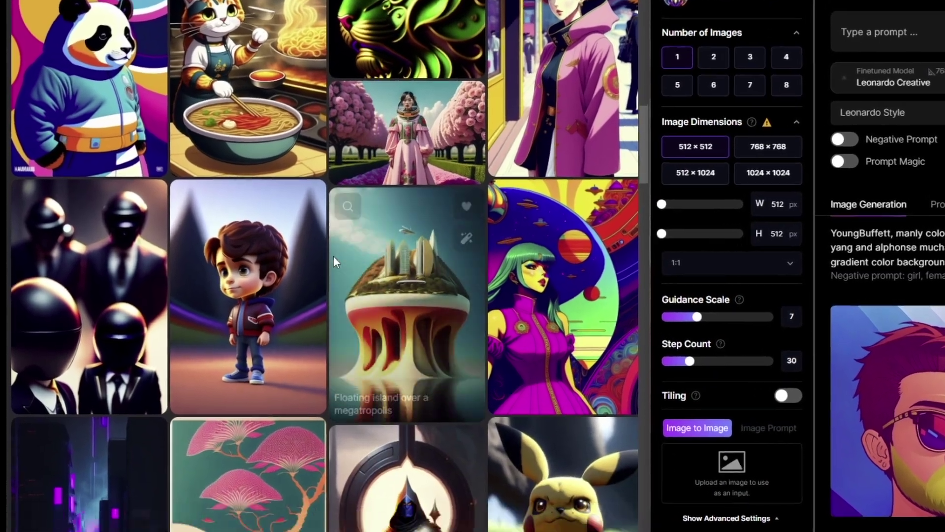
{"action": "scroll", "coordinate": [333, 256], "scroll_direction": "down", "scroll_amount": 2}
{"action": "scroll", "coordinate": [247, 274], "scroll_direction": "down", "scroll_amount": 1}
{"action": "scroll", "coordinate": [311, 275], "scroll_direction": "down", "scroll_amount": 3}
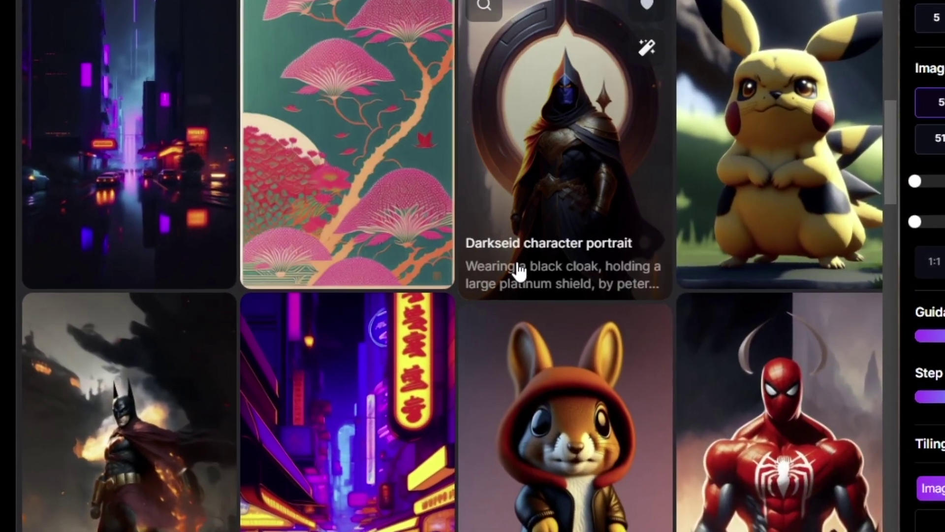
{"action": "scroll", "coordinate": [567, 332], "scroll_direction": "down", "scroll_amount": 1}
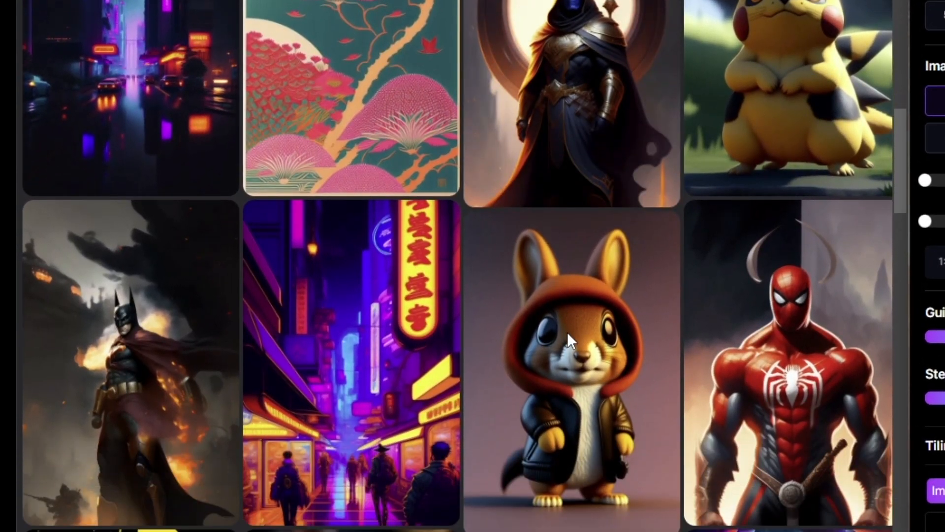
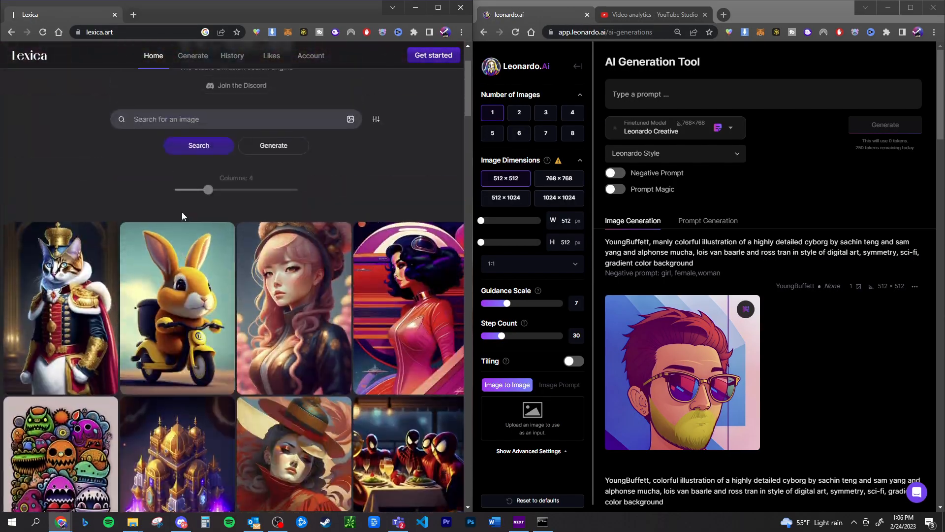
{"action": "scroll", "coordinate": [182, 211], "scroll_direction": "up", "scroll_amount": 1}
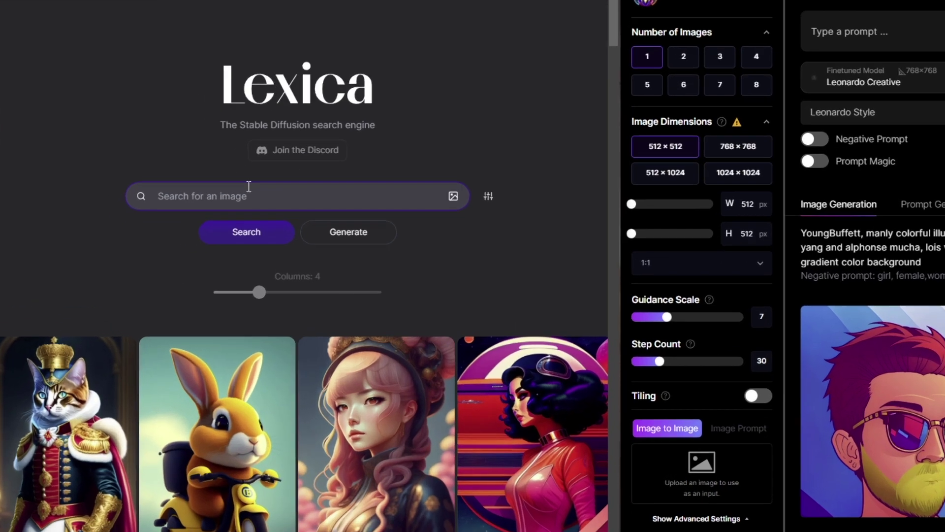
{"action": "type", "text": "outerspace"}
Run the Lexica outer-space search and copy the cosmic Kamehameha image's prompt.
{"action": "left_click", "coordinate": [194, 235]}
{"action": "scroll", "coordinate": [194, 235], "scroll_direction": "down", "scroll_amount": 2}
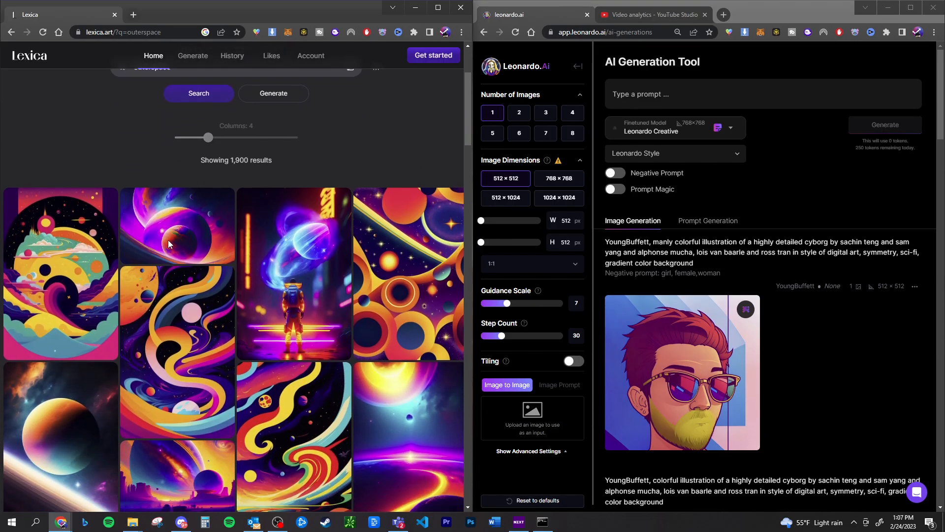
{"action": "scroll", "coordinate": [178, 230], "scroll_direction": "down", "scroll_amount": 1}
{"action": "scroll", "coordinate": [165, 225], "scroll_direction": "down", "scroll_amount": 1}
{"action": "scroll", "coordinate": [163, 234], "scroll_direction": "down", "scroll_amount": 1}
{"action": "scroll", "coordinate": [179, 240], "scroll_direction": "down", "scroll_amount": 2}
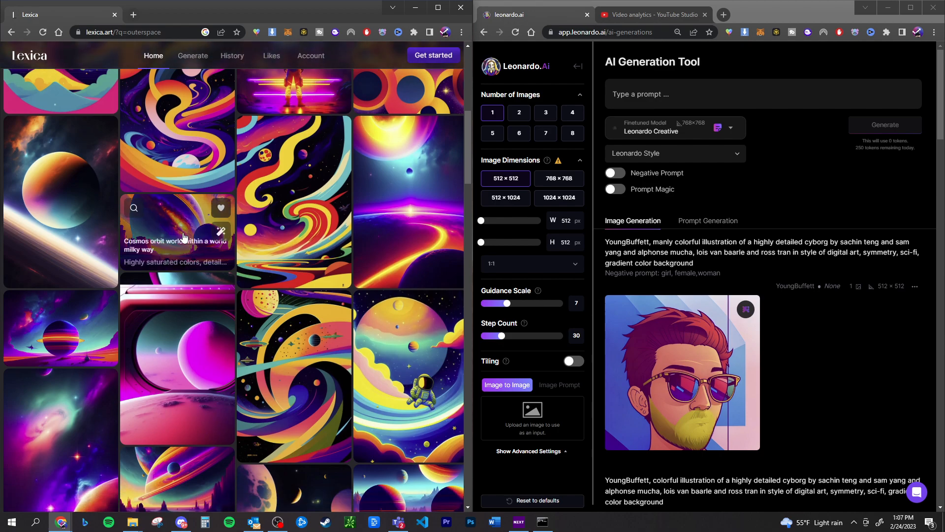
{"action": "scroll", "coordinate": [181, 330], "scroll_direction": "down", "scroll_amount": 2}
{"action": "scroll", "coordinate": [182, 330], "scroll_direction": "down", "scroll_amount": 1}
{"action": "scroll", "coordinate": [186, 334], "scroll_direction": "down", "scroll_amount": 2}
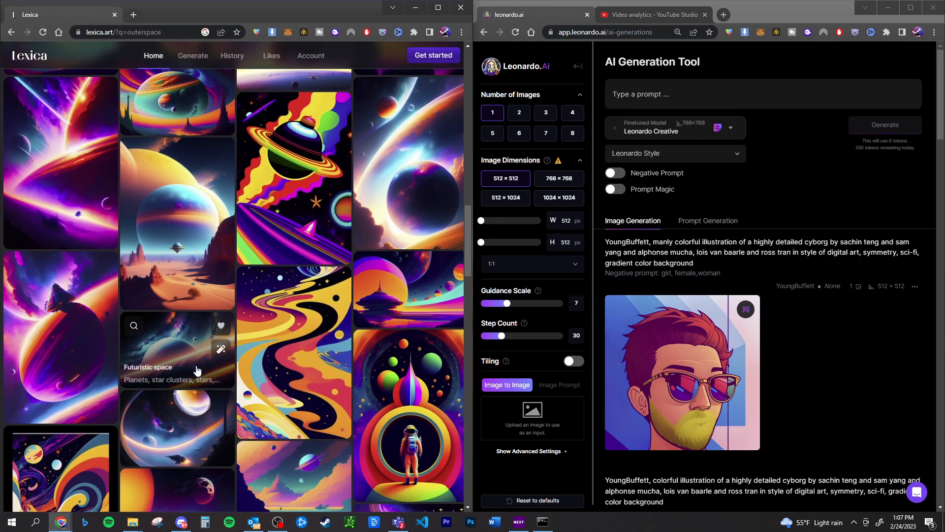
{"action": "scroll", "coordinate": [288, 336], "scroll_direction": "up", "scroll_amount": 10}
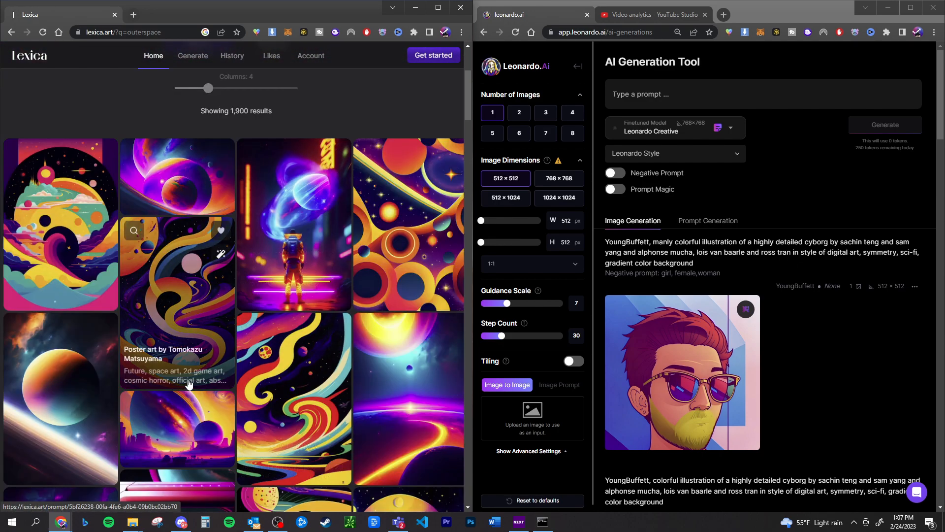
{"action": "left_click", "coordinate": [307, 232]}
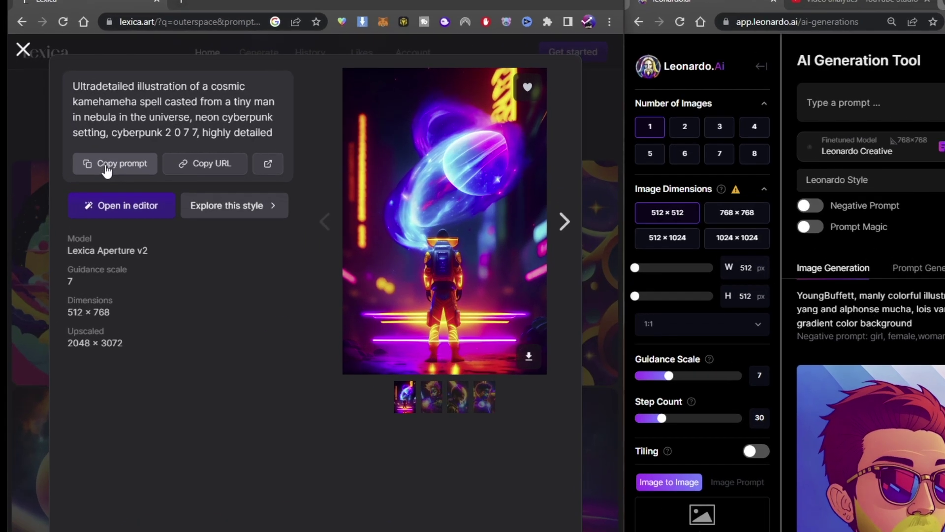
{"action": "left_click", "coordinate": [74, 146]}
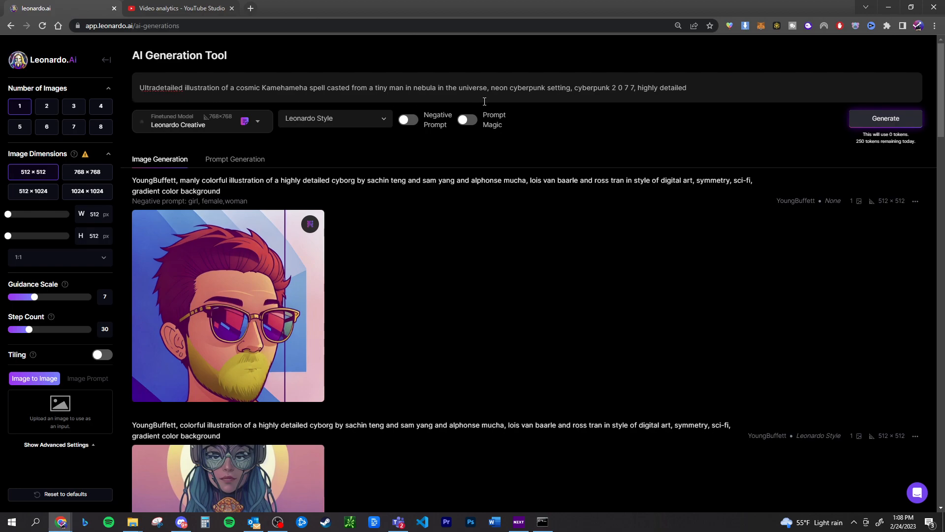
Pick DreamShaper 3.2 from the Platform Models catalogue as the finetuned model.
{"action": "left_click", "coordinate": [177, 125]}
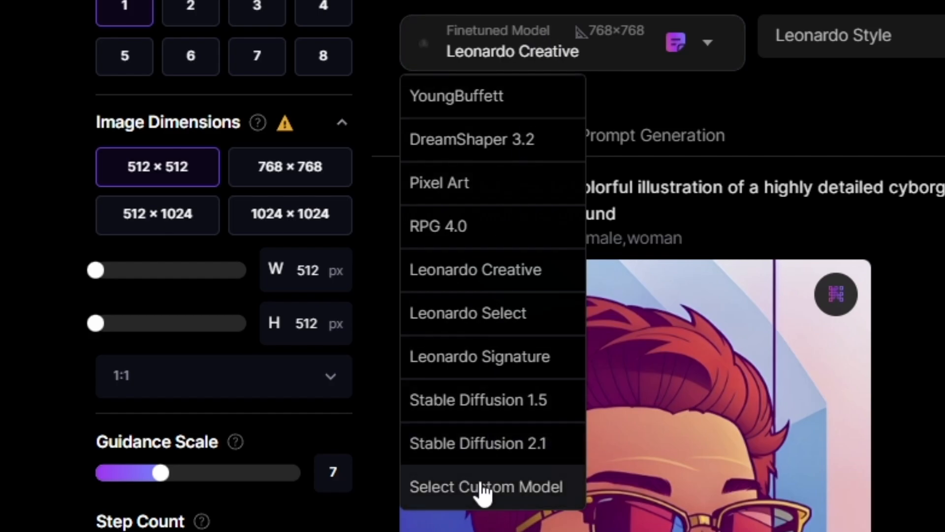
{"action": "left_click", "coordinate": [484, 487]}
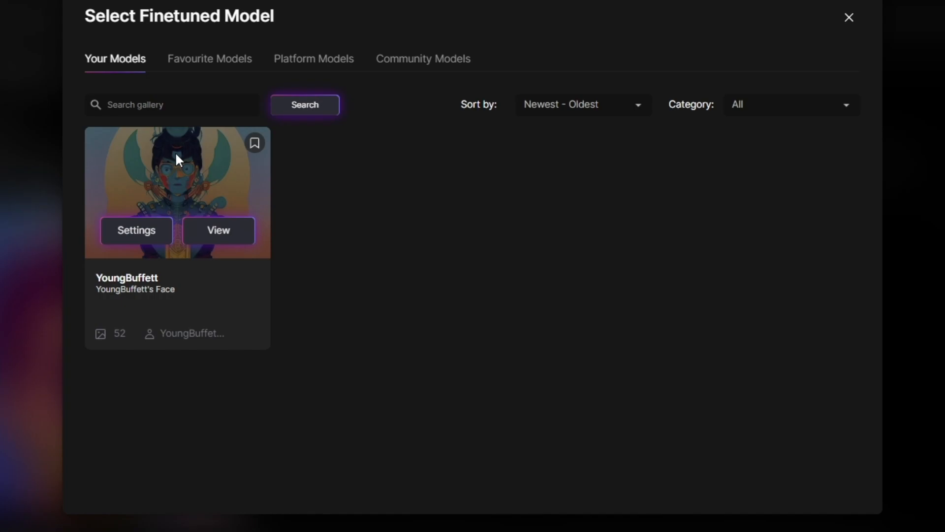
{"action": "left_click", "coordinate": [313, 59]}
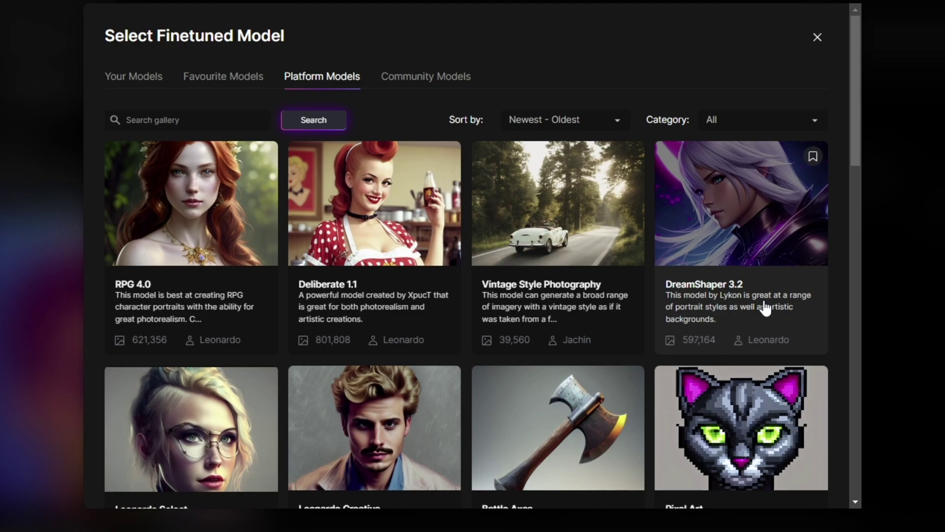
{"action": "left_click", "coordinate": [764, 308]}
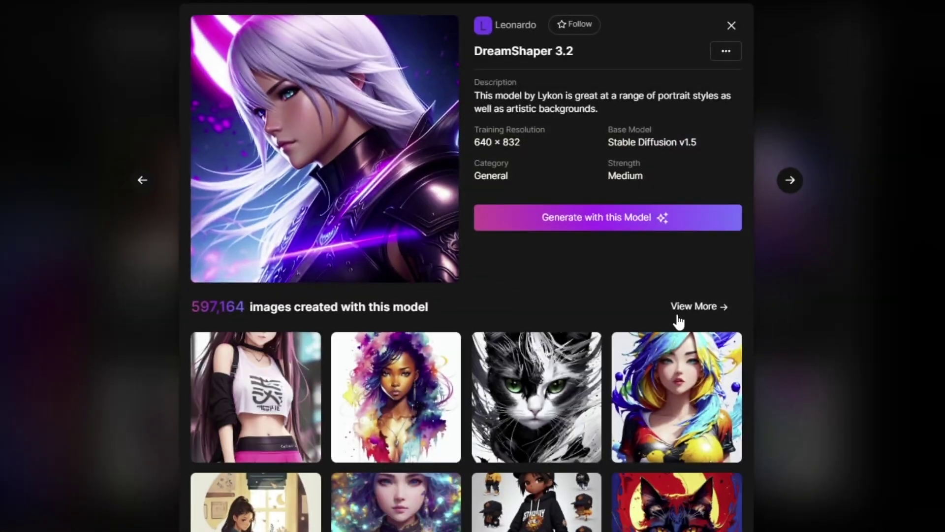
{"action": "left_click", "coordinate": [592, 229]}
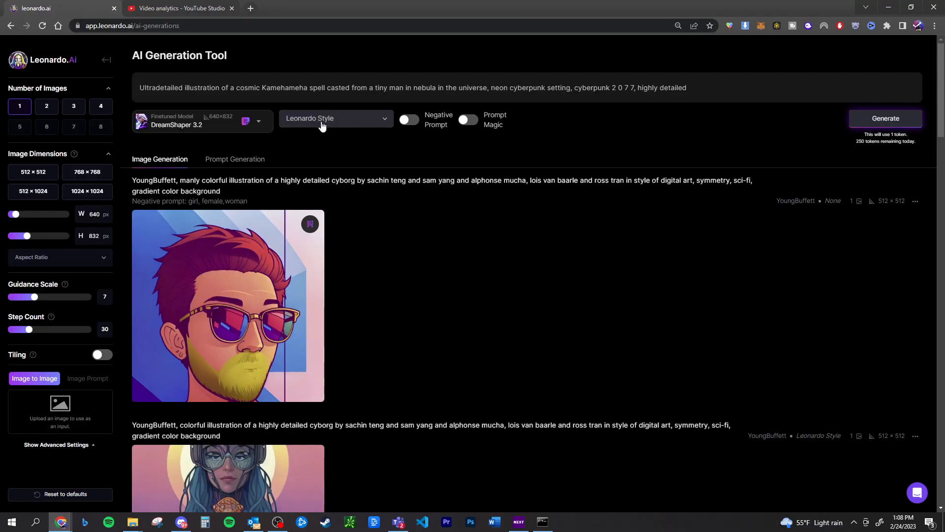
{"action": "mouse_move", "coordinate": [886, 119]}
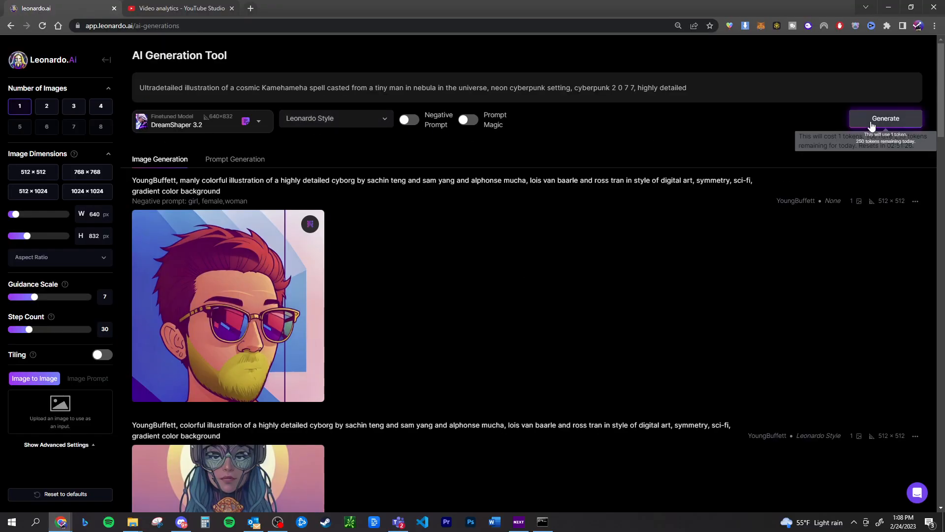
Generate the Kamehameha prompt, then regenerate it with the style set to None.
{"action": "left_click", "coordinate": [875, 125]}
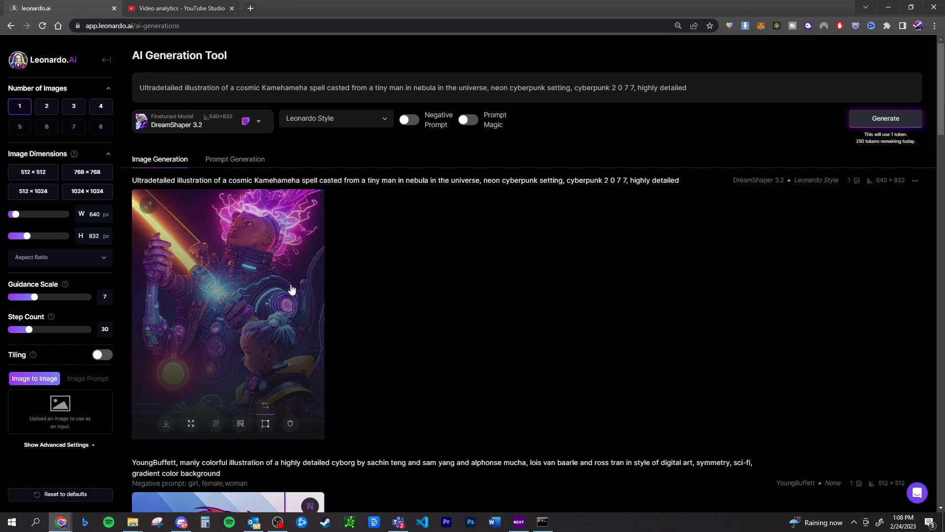
{"action": "left_click", "coordinate": [322, 288]}
{"action": "left_click", "coordinate": [717, 274]}
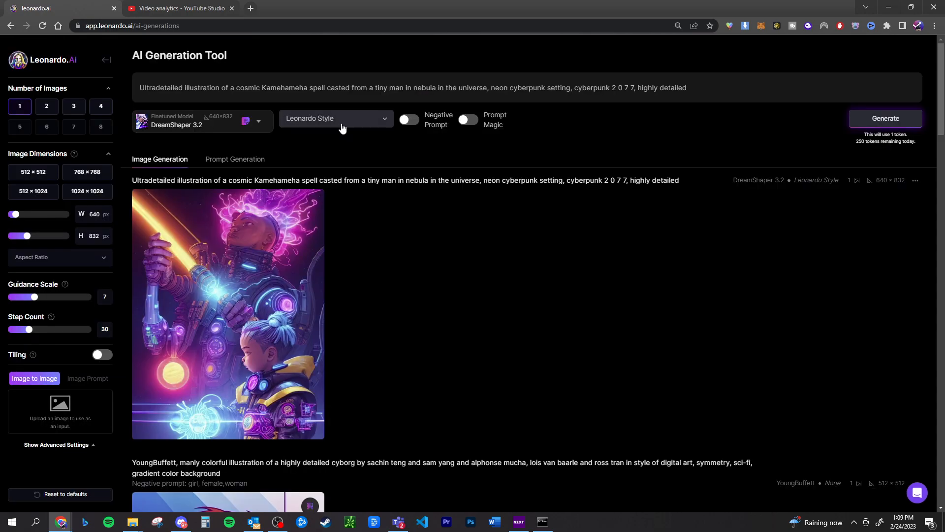
{"action": "left_click", "coordinate": [342, 129]}
{"action": "mouse_move", "coordinate": [885, 118]}
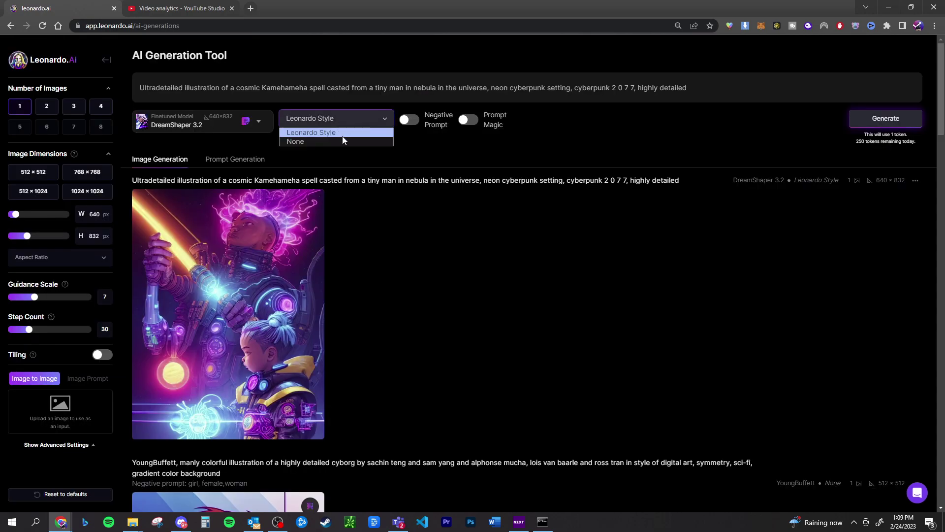
{"action": "left_click", "coordinate": [867, 142]}
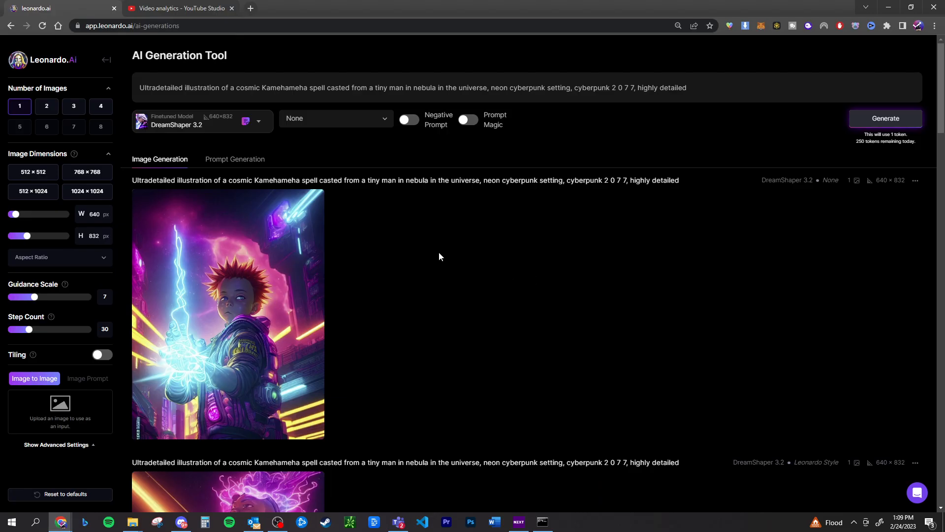
Choose Deliberate 1.1 from the model catalogue and generate the Kamehameha prompt with it.
{"action": "left_click", "coordinate": [219, 126]}
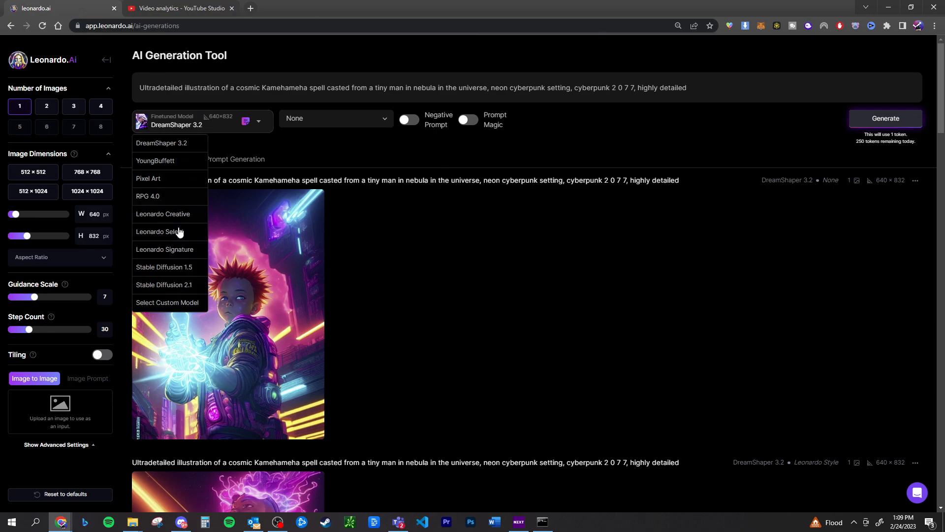
{"action": "left_click", "coordinate": [177, 302]}
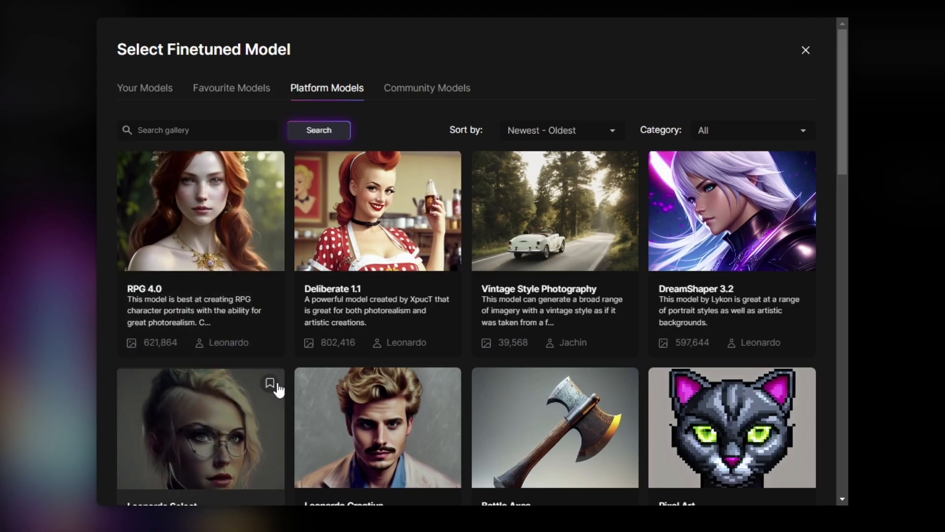
{"action": "left_click", "coordinate": [400, 245]}
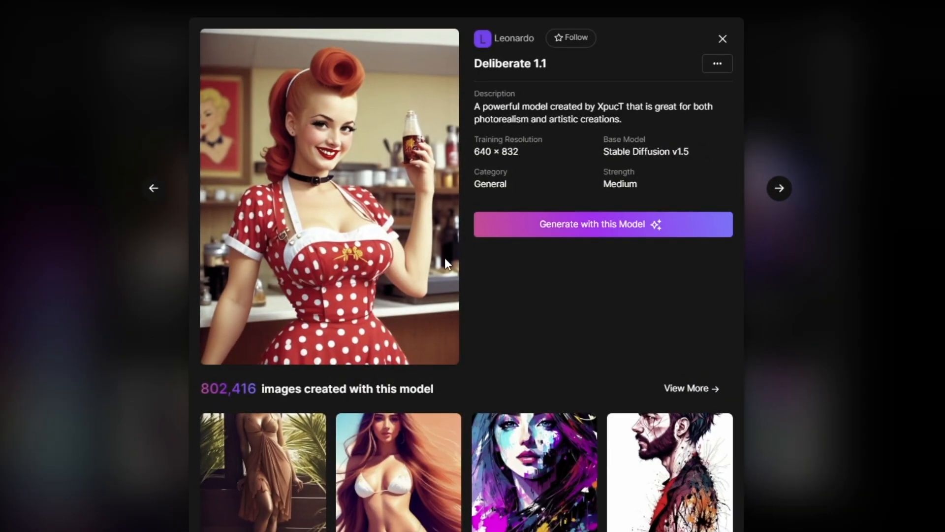
{"action": "left_click", "coordinate": [573, 237]}
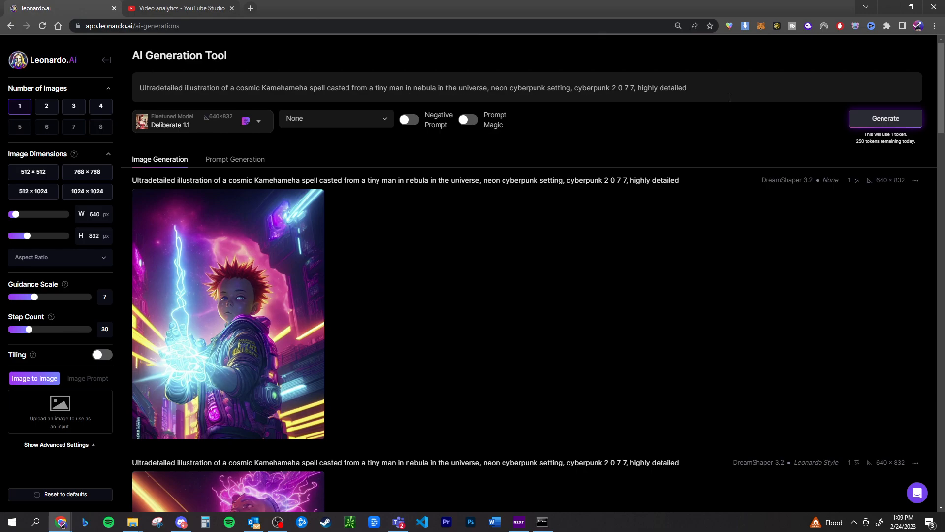
{"action": "left_click", "coordinate": [886, 119]}
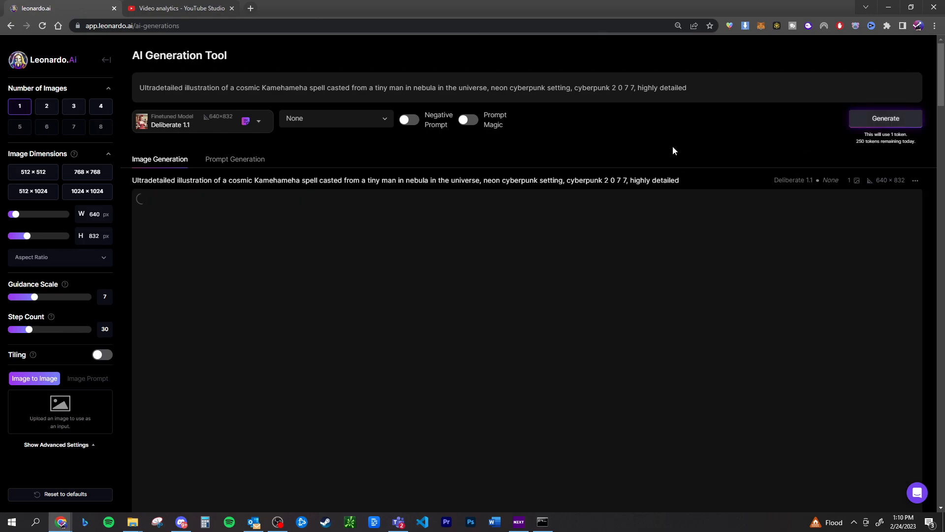
{"action": "scroll", "coordinate": [569, 187], "scroll_direction": "down", "scroll_amount": 1}
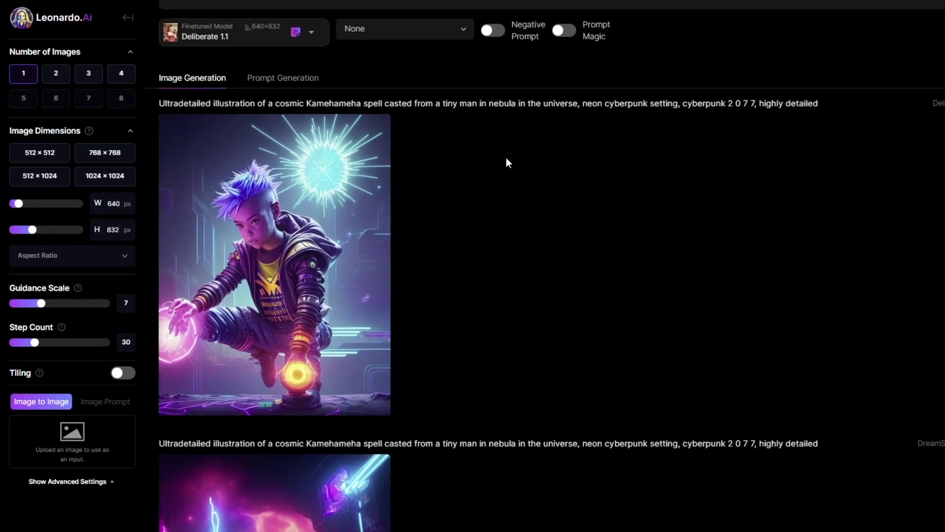
{"action": "scroll", "coordinate": [575, 291], "scroll_direction": "up", "scroll_amount": 2}
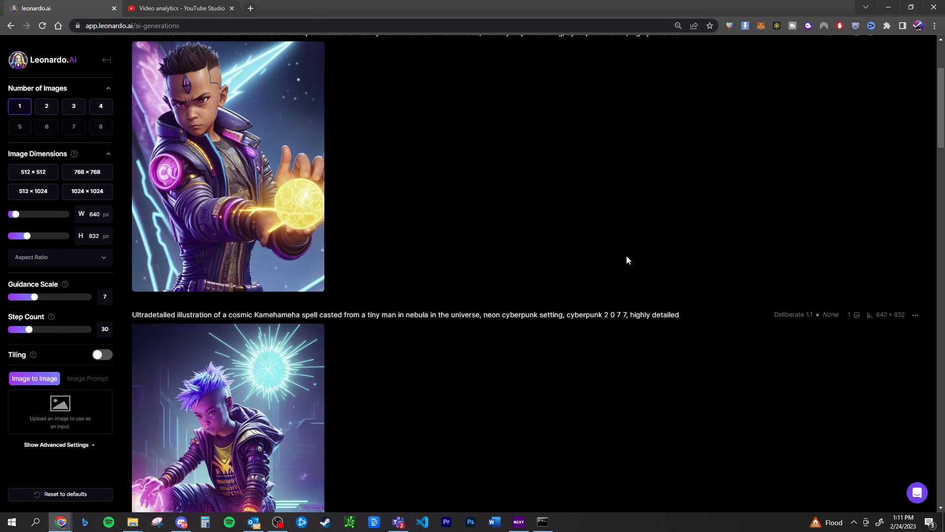
{"action": "scroll", "coordinate": [626, 255], "scroll_direction": "down", "scroll_amount": 1}
{"action": "scroll", "coordinate": [624, 260], "scroll_direction": "up", "scroll_amount": 2}
{"action": "scroll", "coordinate": [601, 263], "scroll_direction": "up", "scroll_amount": 1}
Make Pixel Art the finetuned model and set the generation style to None.
{"action": "left_click", "coordinate": [215, 130]}
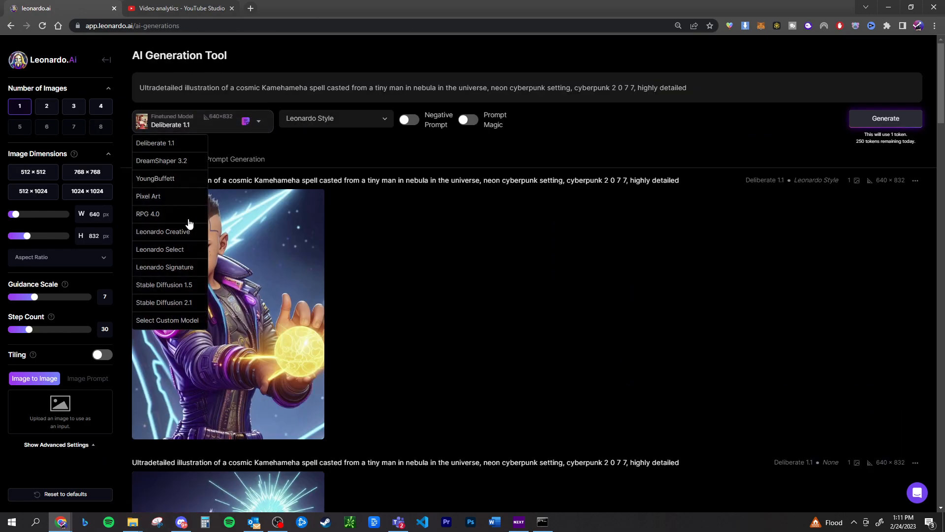
{"action": "left_click", "coordinate": [211, 318]}
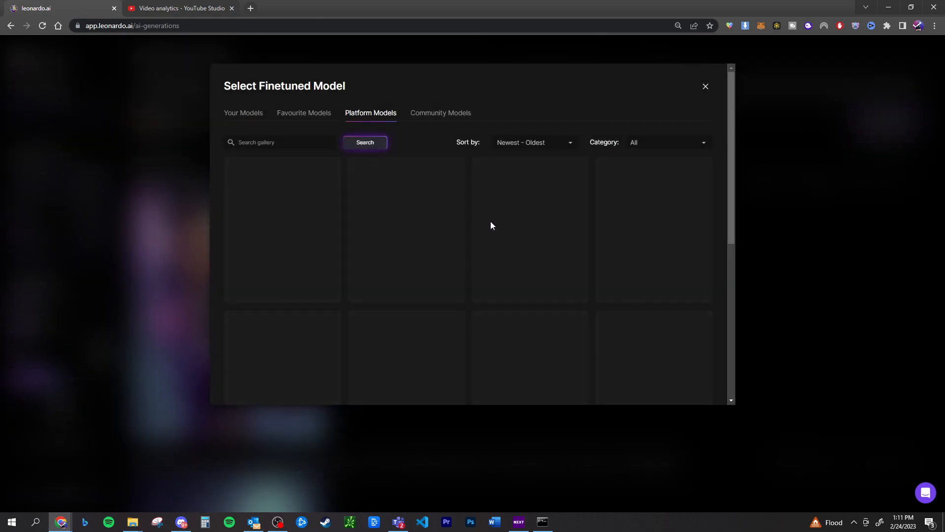
{"action": "scroll", "coordinate": [490, 224], "scroll_direction": "down", "scroll_amount": 3}
{"action": "left_click", "coordinate": [663, 268]}
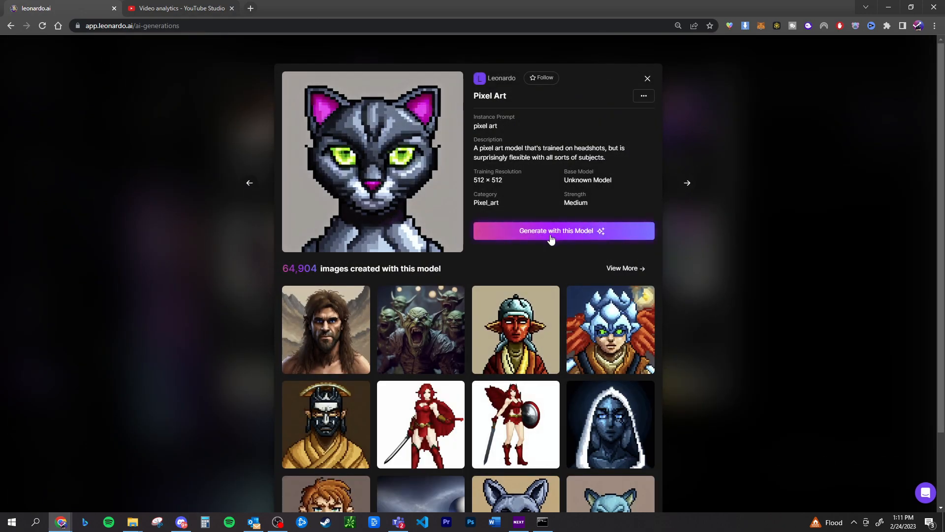
{"action": "left_click", "coordinate": [543, 233]}
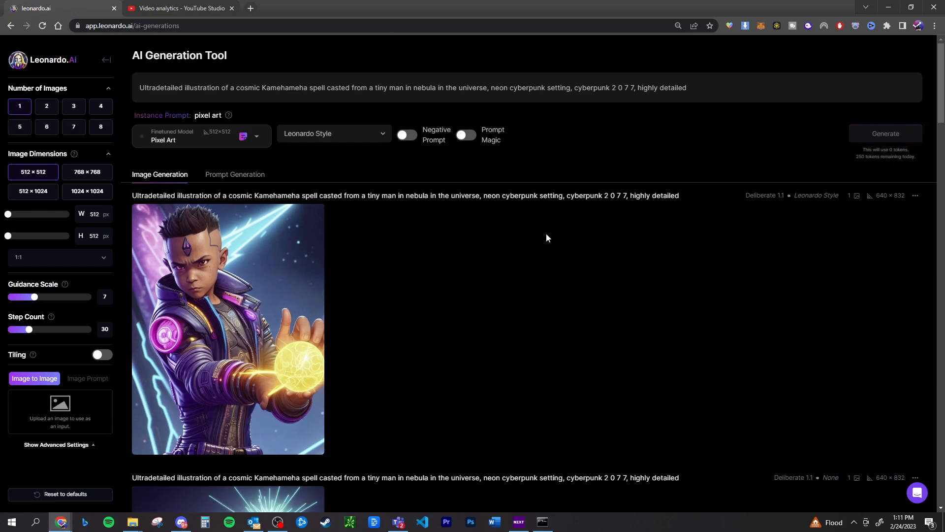
{"action": "mouse_move", "coordinate": [885, 133]}
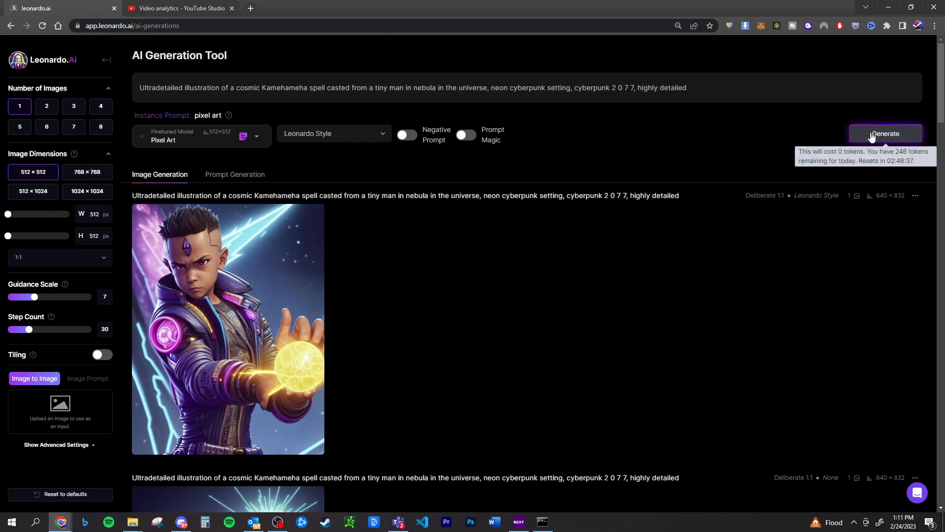
{"action": "left_click", "coordinate": [336, 135]}
{"action": "left_click", "coordinate": [339, 155]}
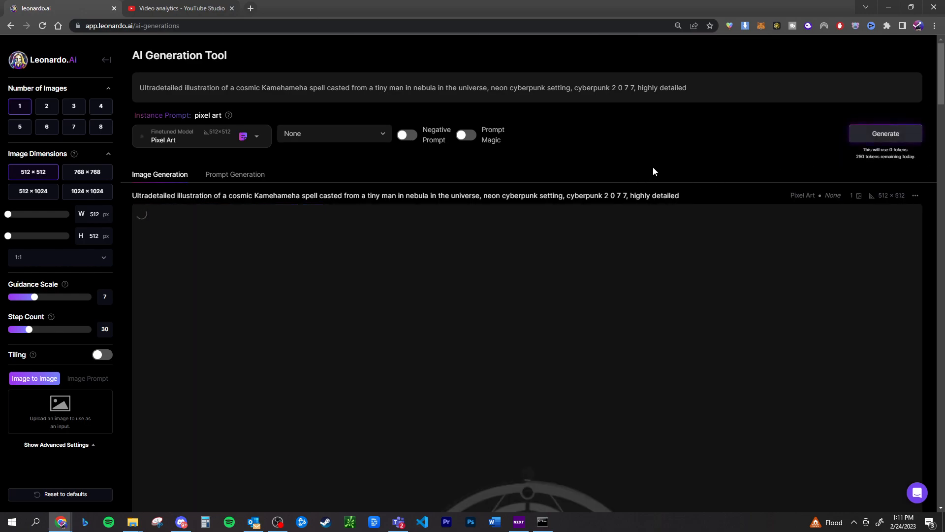
{"action": "scroll", "coordinate": [270, 303], "scroll_direction": "down", "scroll_amount": 2}
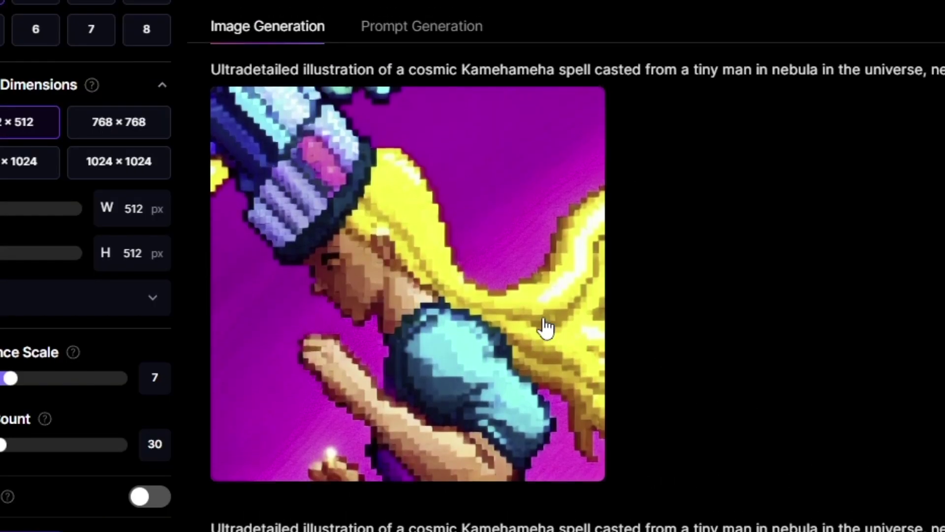
{"action": "scroll", "coordinate": [443, 251], "scroll_direction": "up", "scroll_amount": 2}
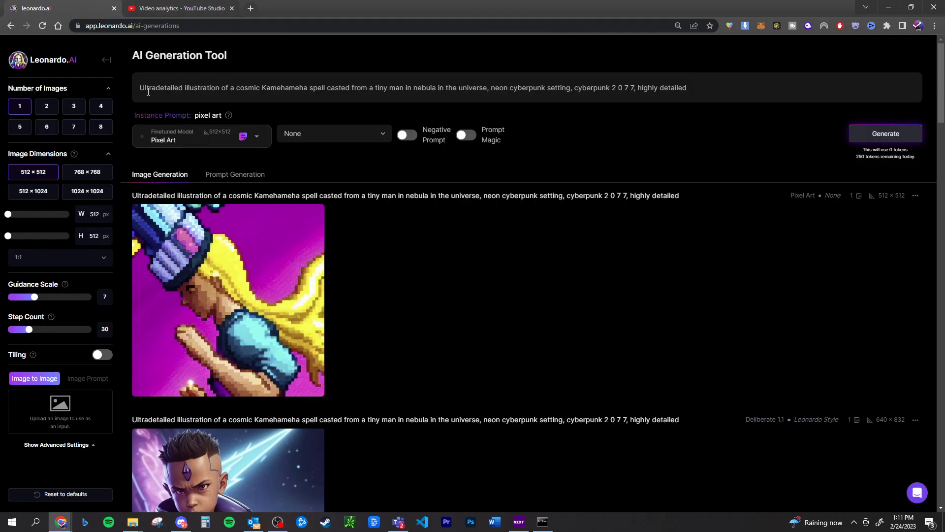
Delete 'Ultradetailed' and 'highly detailed' from the prompt, then undo to restore it.
{"action": "left_click_drag", "start_coordinate": [140, 88], "coordinate": [182, 88]}
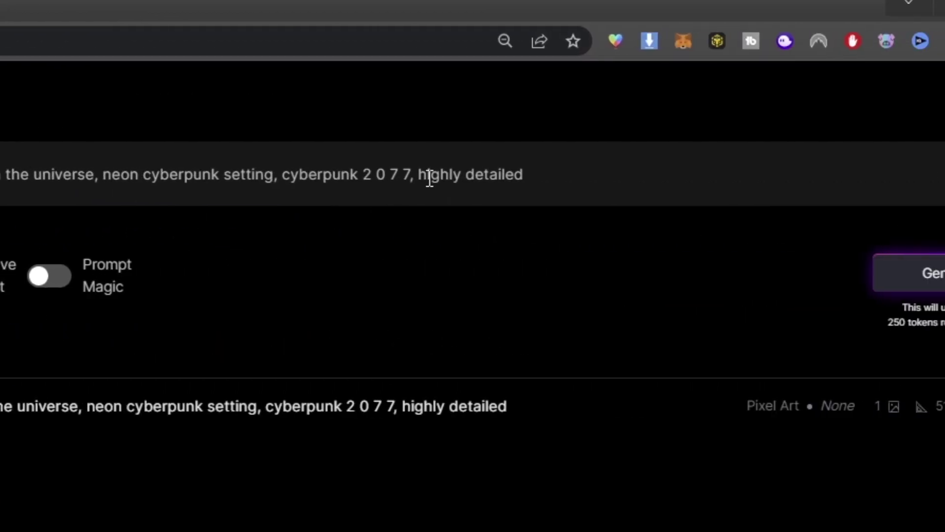
{"action": "left_click_drag", "start_coordinate": [429, 179], "coordinate": [536, 175]}
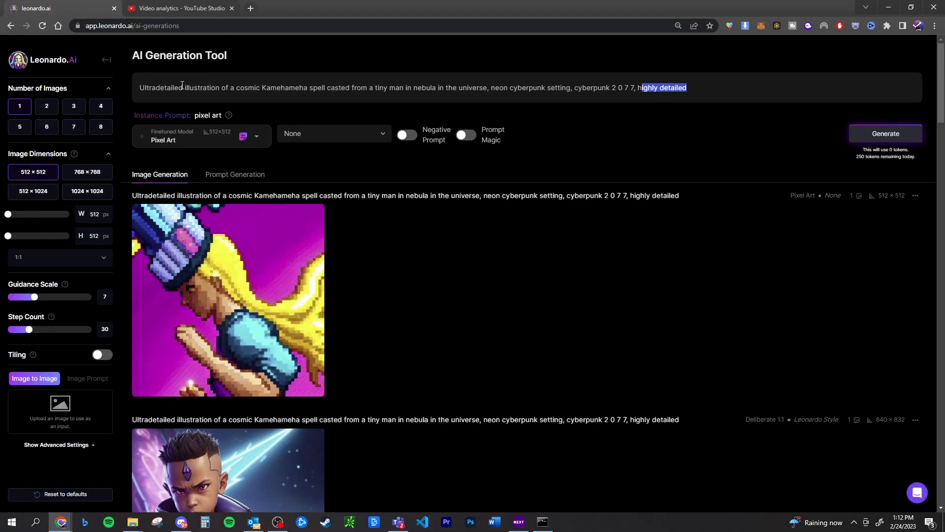
{"action": "left_click_drag", "start_coordinate": [181, 86], "coordinate": [132, 89]}
{"action": "key", "text": "BackSpace"}
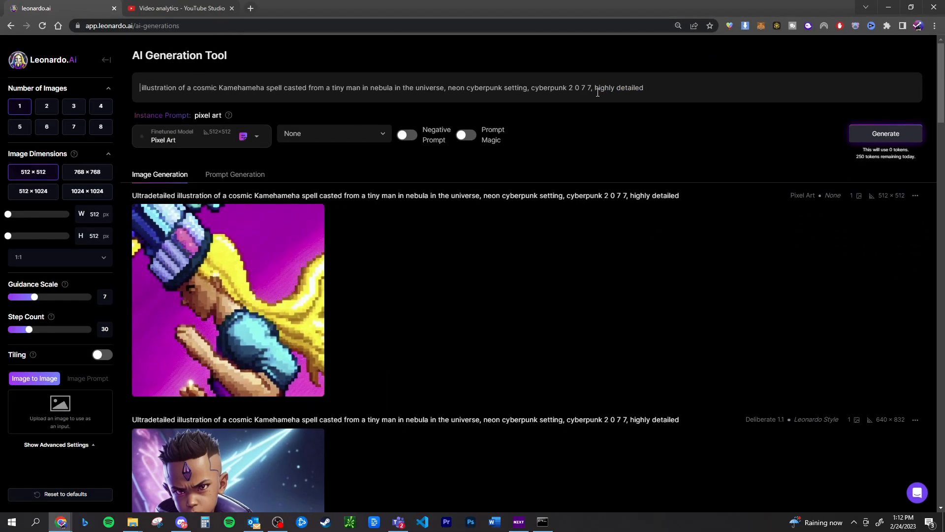
{"action": "left_click_drag", "start_coordinate": [596, 93], "coordinate": [646, 90]}
{"action": "key", "text": "BackSpace"}
{"action": "key", "text": "BackSpace"}
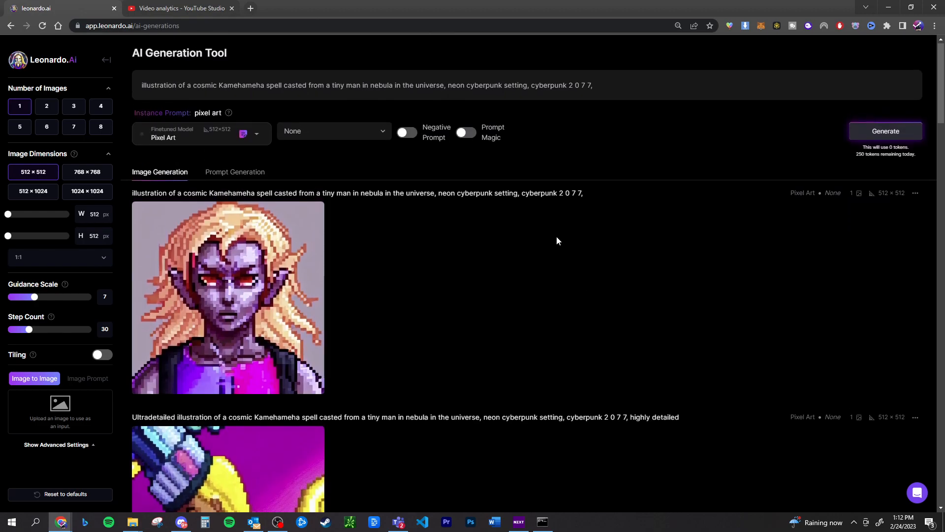
{"action": "key", "text": "ctrl+z"}
{"action": "key", "text": "ctrl+z"}
{"action": "left_click", "coordinate": [197, 138]}
Select the community Luna model from the custom model gallery for generation.
{"action": "left_click", "coordinate": [190, 333]}
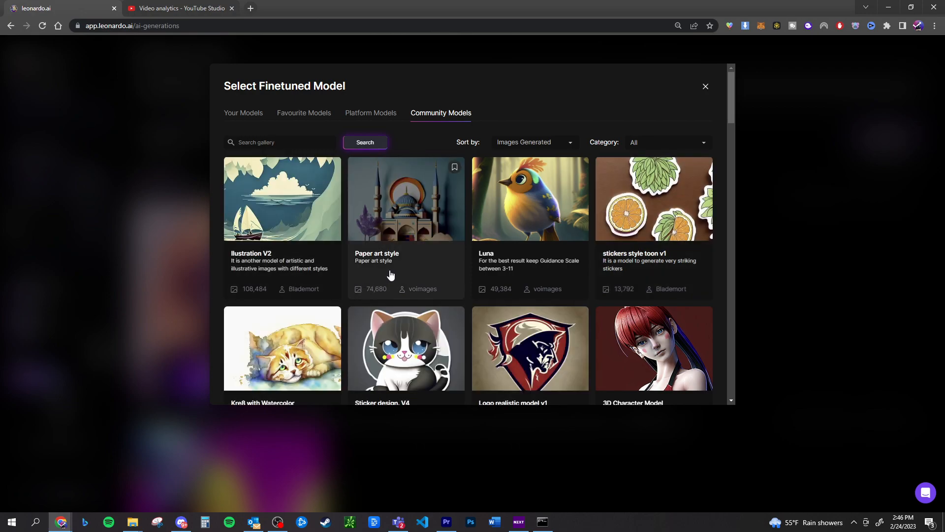
{"action": "left_click", "coordinate": [542, 226]}
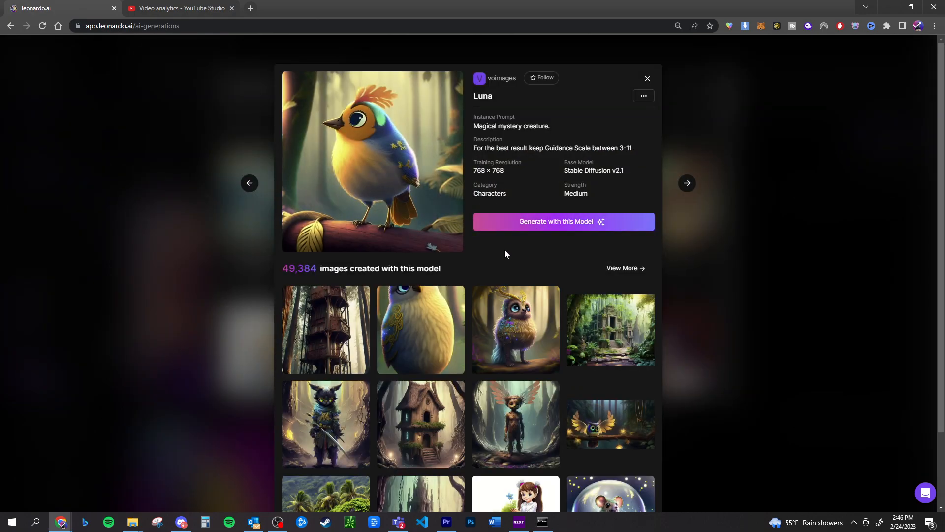
{"action": "scroll", "coordinate": [515, 323], "scroll_direction": "down", "scroll_amount": 2}
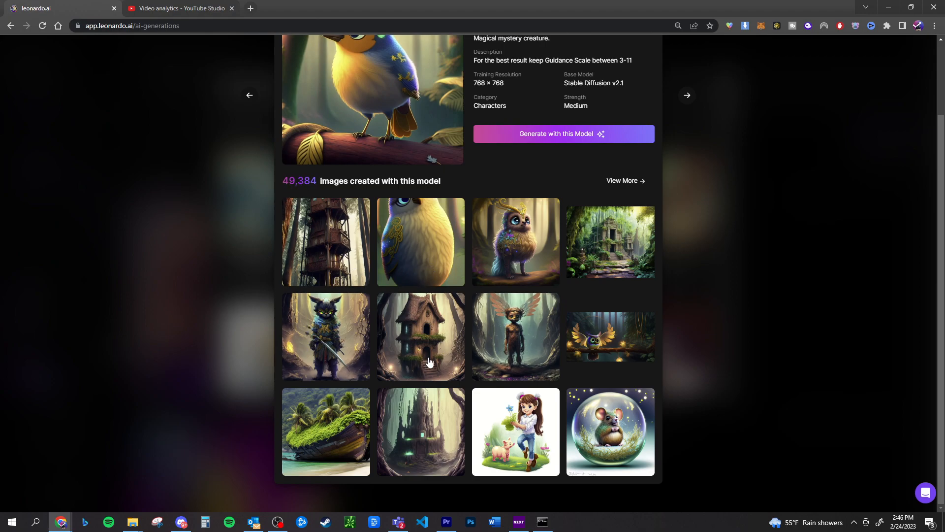
{"action": "scroll", "coordinate": [509, 437], "scroll_direction": "up", "scroll_amount": 2}
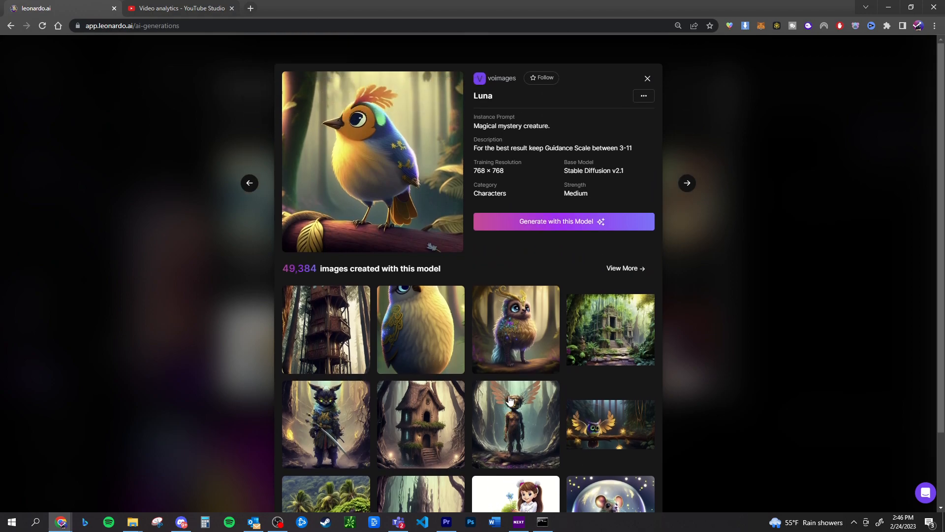
{"action": "left_click", "coordinate": [541, 223]}
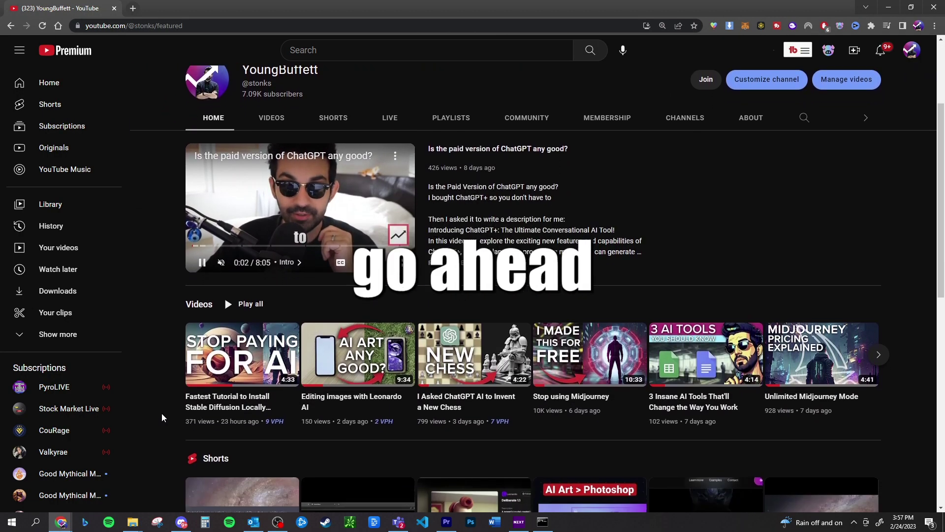
{"action": "scroll", "coordinate": [162, 413], "scroll_direction": "down", "scroll_amount": 1}
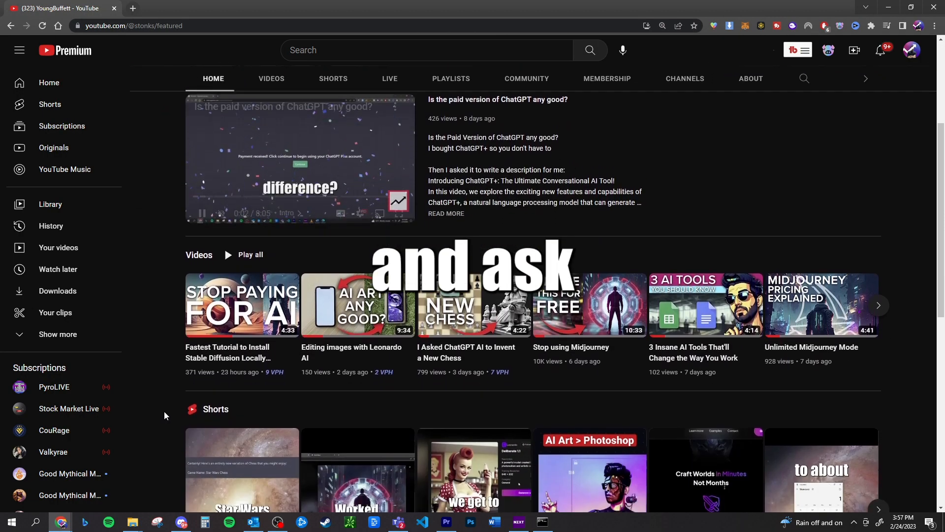
Browse the YouTube channel's Videos tab, then view Luna's astronaut render full size.
{"action": "left_click", "coordinate": [200, 259]}
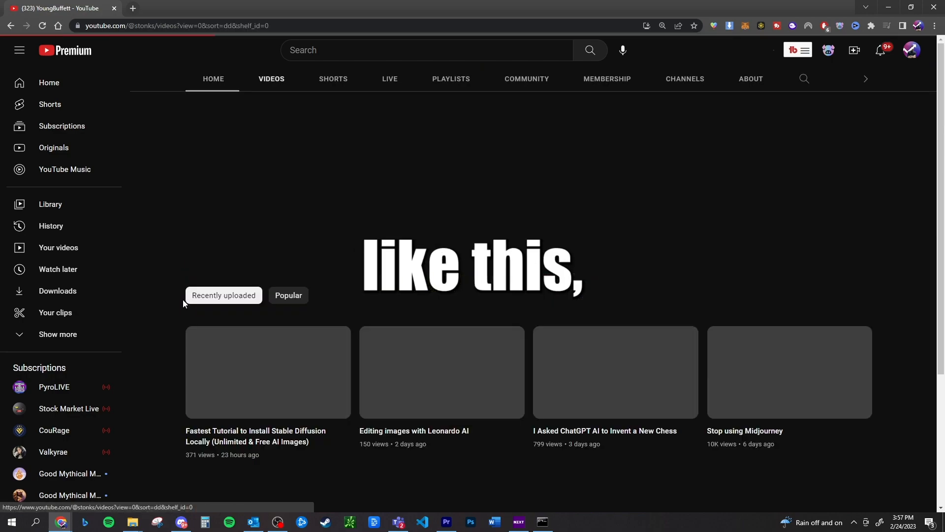
{"action": "scroll", "coordinate": [162, 304], "scroll_direction": "down", "scroll_amount": 1}
{"action": "scroll", "coordinate": [163, 306], "scroll_direction": "down", "scroll_amount": 1}
{"action": "scroll", "coordinate": [163, 305], "scroll_direction": "down", "scroll_amount": 1}
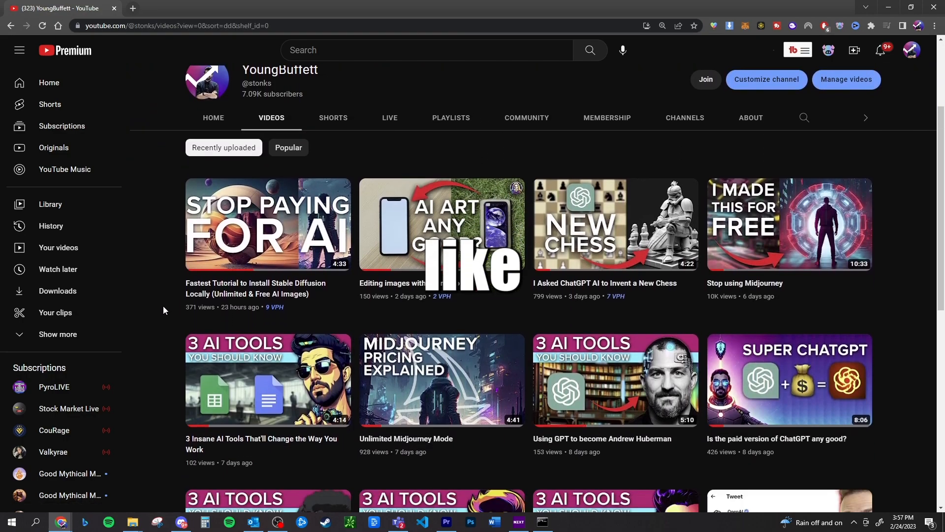
{"action": "scroll", "coordinate": [163, 306], "scroll_direction": "down", "scroll_amount": 1}
{"action": "scroll", "coordinate": [165, 302], "scroll_direction": "down", "scroll_amount": 1}
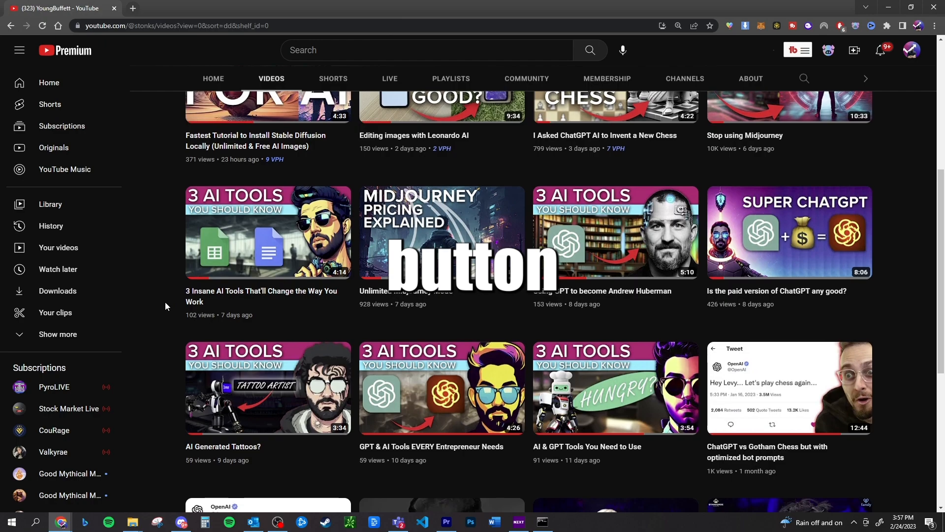
{"action": "scroll", "coordinate": [165, 302], "scroll_direction": "down", "scroll_amount": 1}
{"action": "scroll", "coordinate": [165, 302], "scroll_direction": "down", "scroll_amount": 1}
{"action": "scroll", "coordinate": [164, 302], "scroll_direction": "down", "scroll_amount": 1}
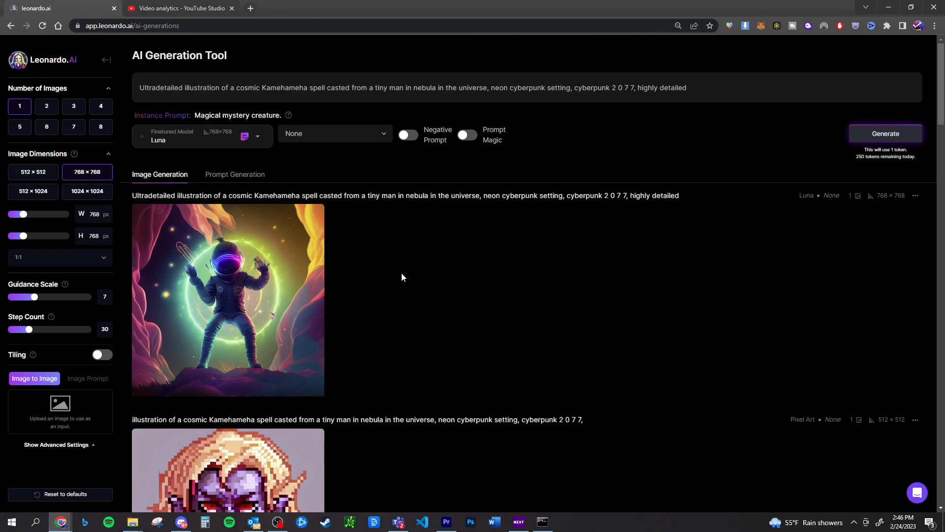
{"action": "left_click", "coordinate": [221, 307]}
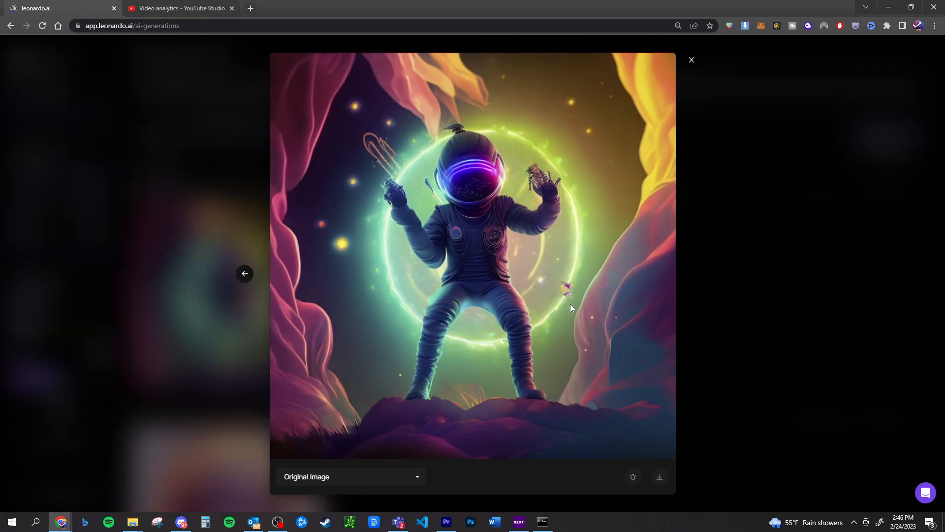
Generate with Luna in Leonardo Style and view the kneeling man image full size.
{"action": "left_click", "coordinate": [299, 134]}
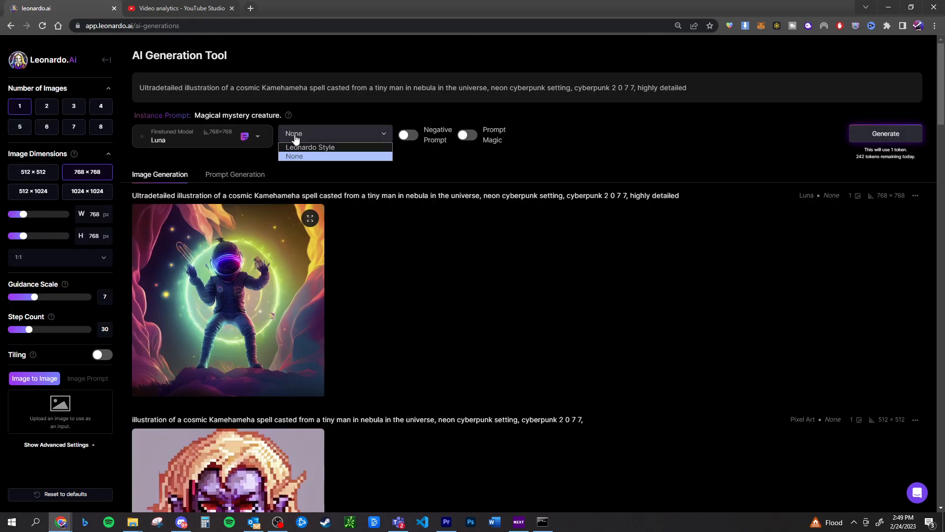
{"action": "left_click", "coordinate": [311, 152]}
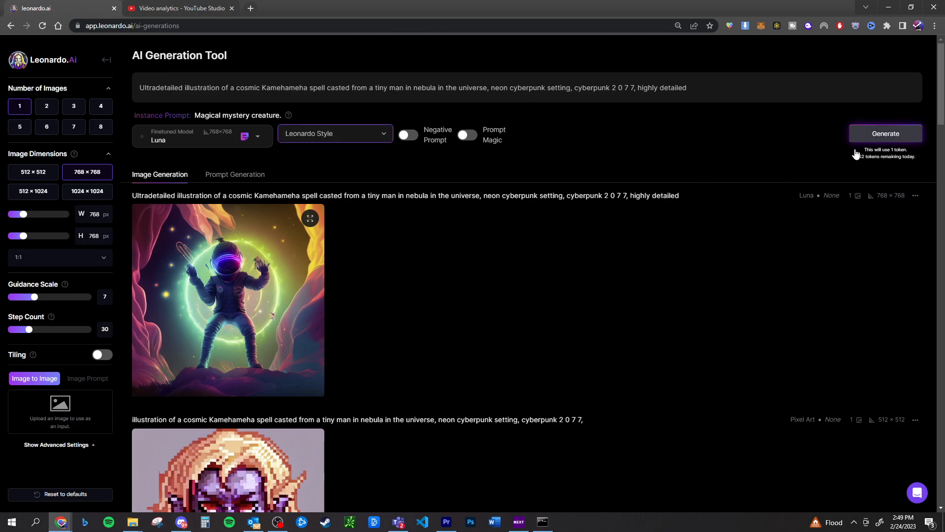
{"action": "left_click", "coordinate": [878, 135]}
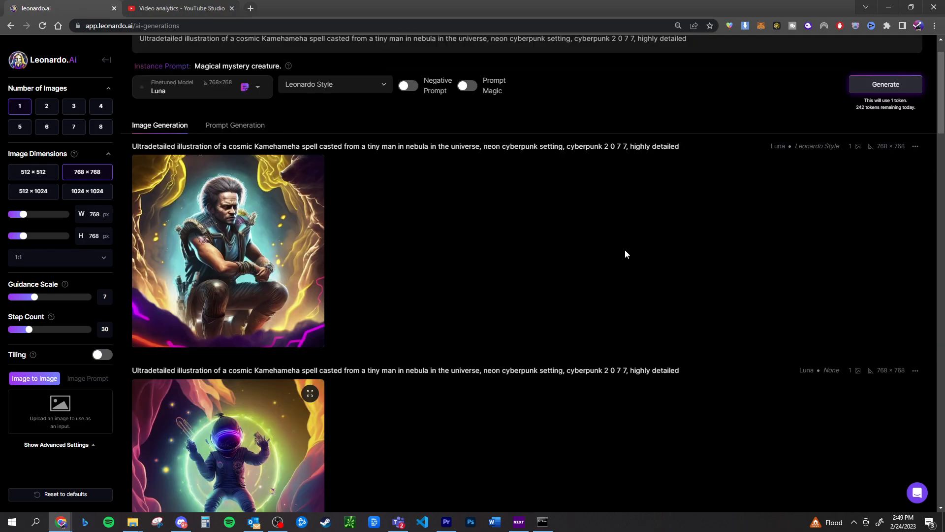
{"action": "left_click", "coordinate": [231, 217]}
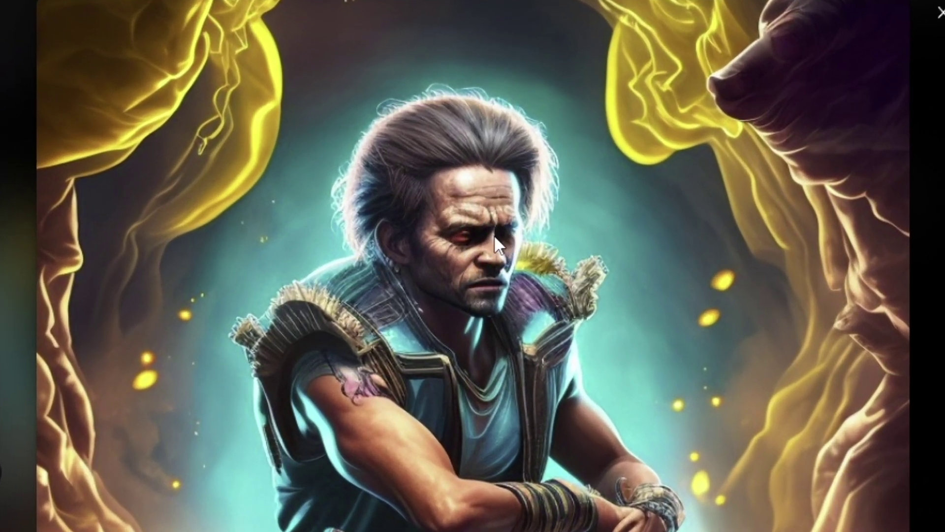
{"action": "left_click", "coordinate": [726, 247]}
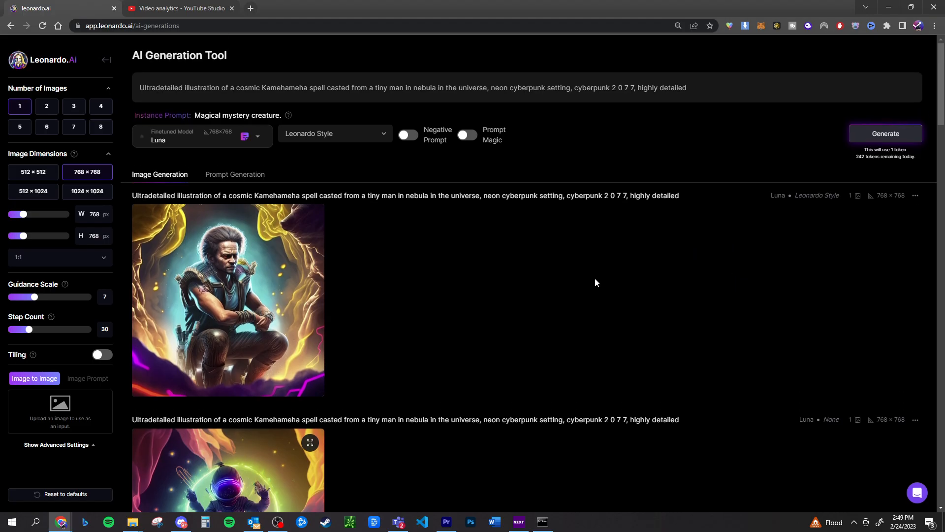
{"action": "scroll", "coordinate": [541, 295], "scroll_direction": "down", "scroll_amount": 1}
{"action": "left_click", "coordinate": [248, 196]}
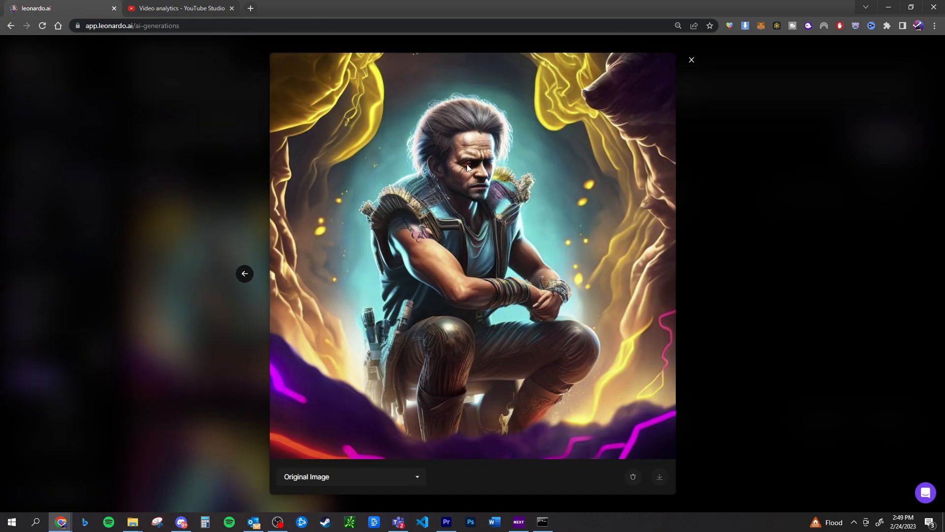
Close the lightbox and send the kneeling man image to the canvas editor.
{"action": "key", "text": "Escape"}
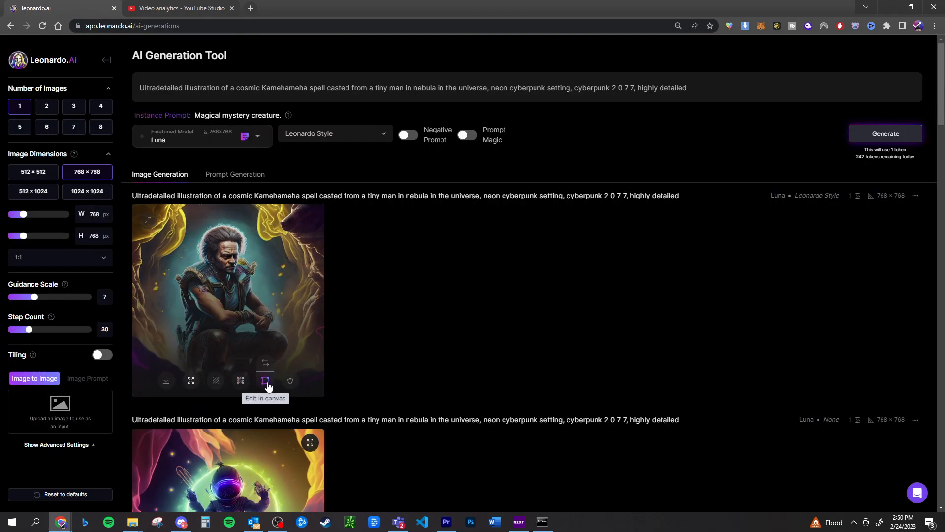
{"action": "left_click", "coordinate": [265, 381]}
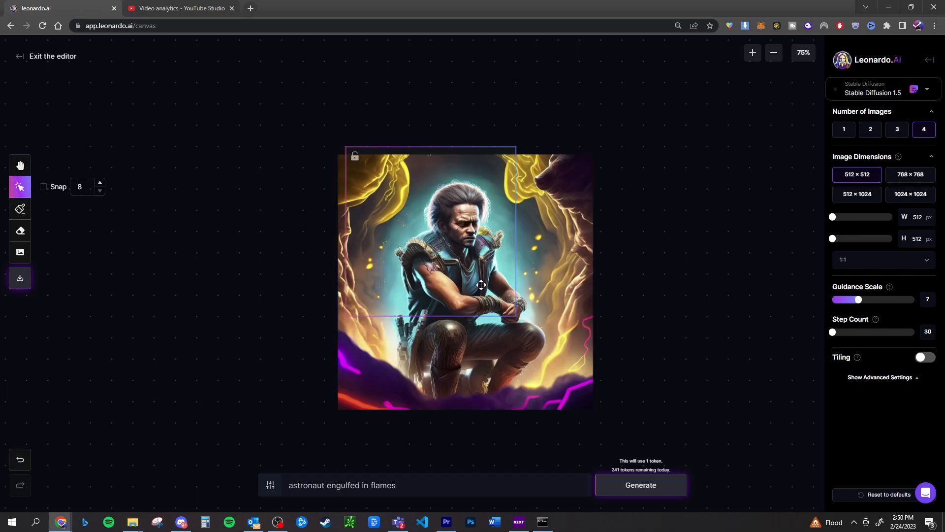
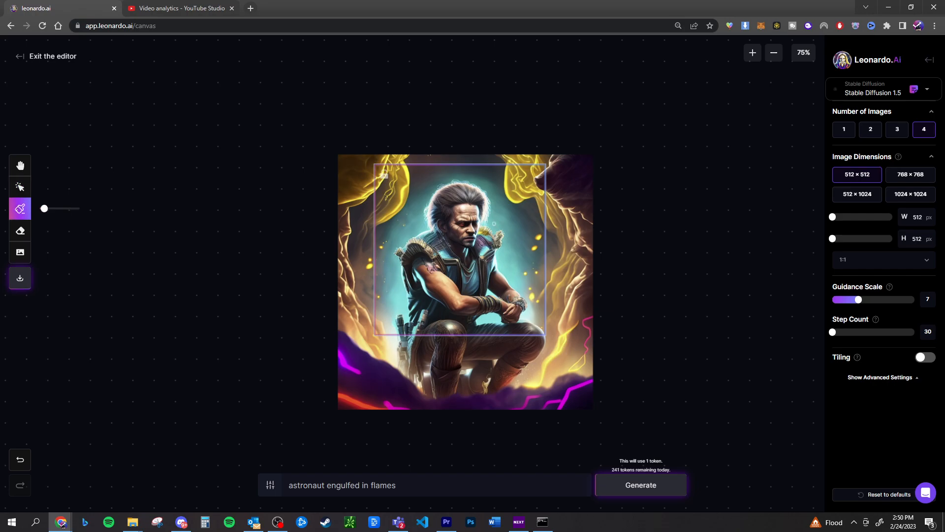
{"action": "scroll", "coordinate": [492, 222], "scroll_direction": "up", "scroll_amount": 5}
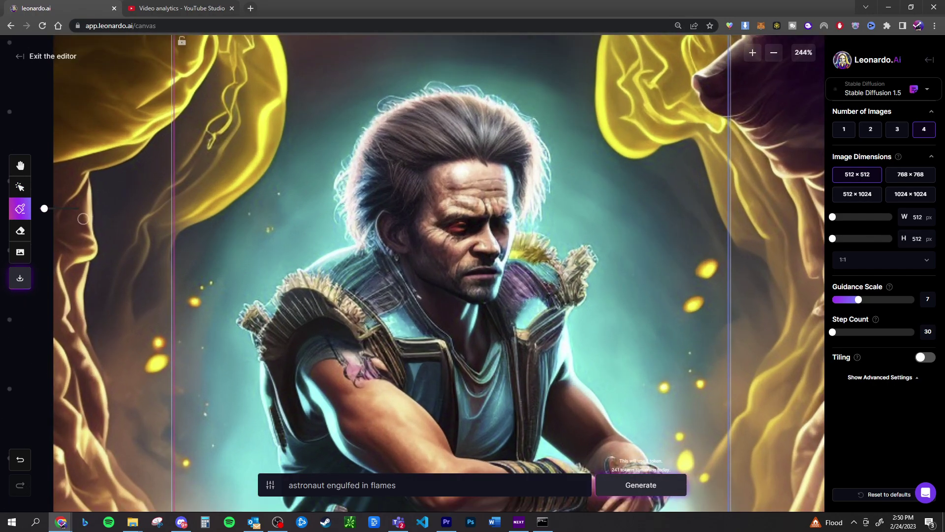
Paint a mask over the warrior's eyes and generate 'evil space devil eyeballs glowing in fire'.
{"action": "left_click", "coordinate": [60, 209]}
{"action": "left_click_drag", "start_coordinate": [458, 225], "coordinate": [502, 223]}
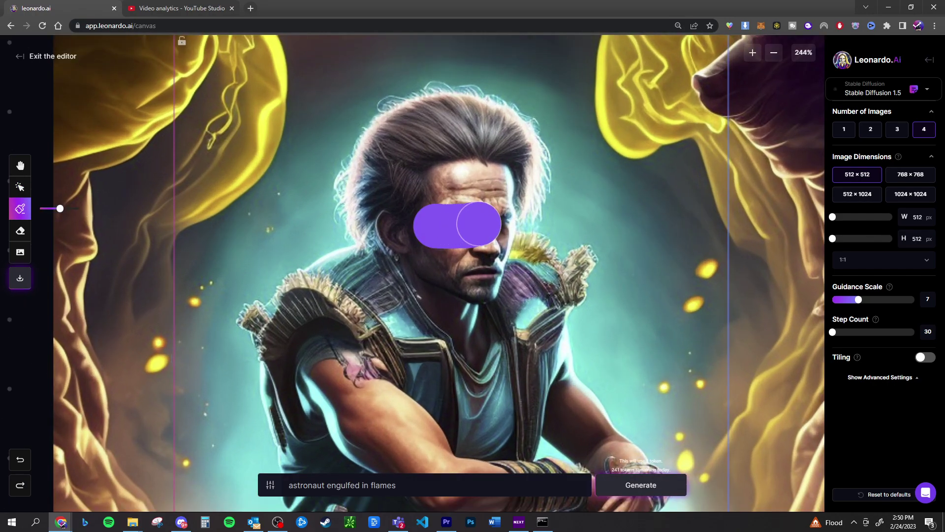
{"action": "left_click", "coordinate": [402, 483]}
{"action": "type", "text": "evil"}
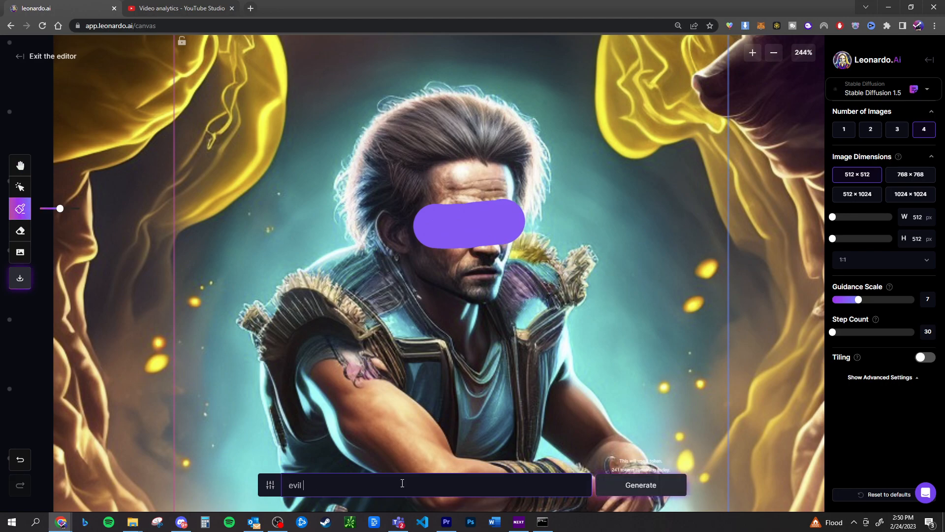
{"action": "type", "text": "e devil eyeballs glowing in fire"}
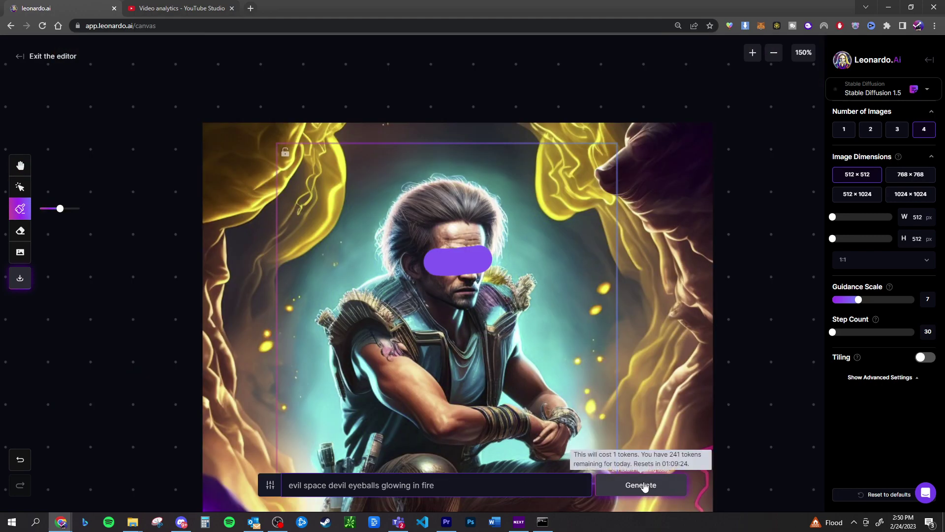
{"action": "left_click", "coordinate": [640, 484]}
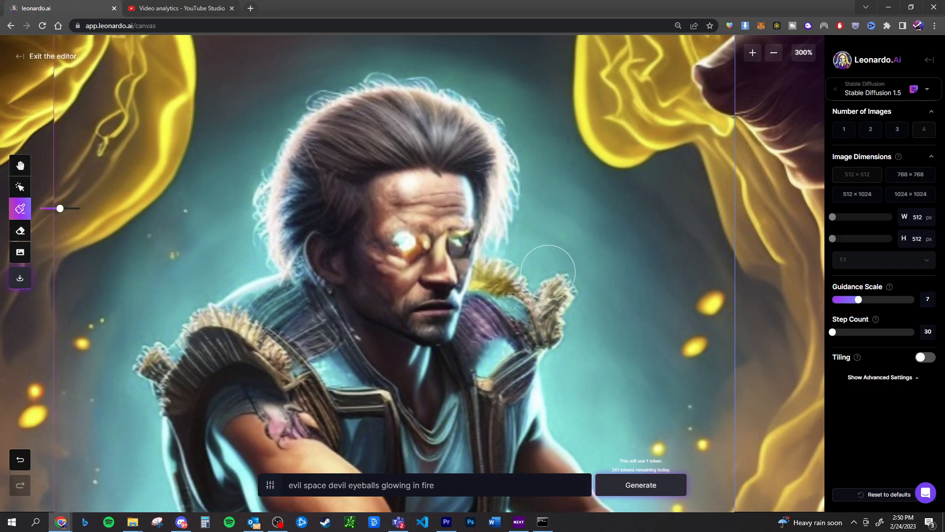
{"action": "scroll", "coordinate": [548, 271], "scroll_direction": "down", "scroll_amount": 5}
Step through to variation 4/4 with glowing blue eyes and accept it.
{"action": "left_click", "coordinate": [473, 459]}
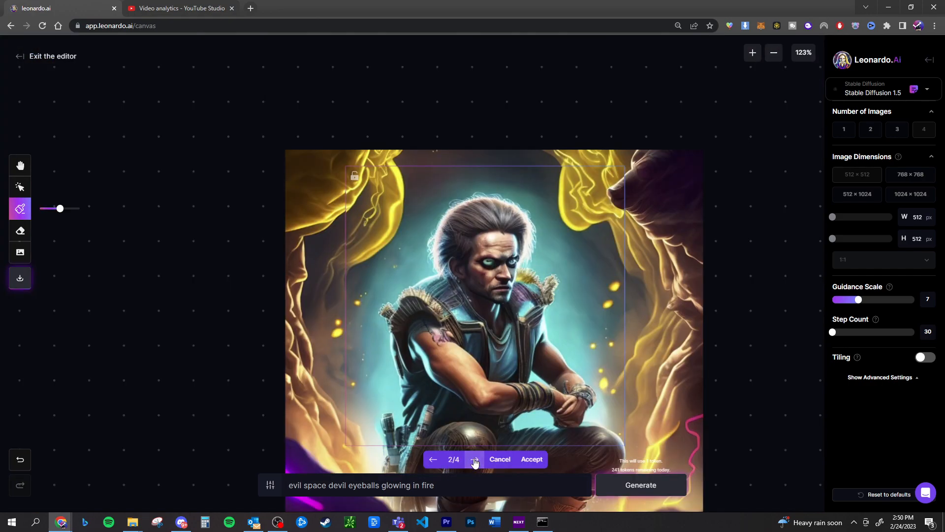
{"action": "left_click", "coordinate": [474, 460]}
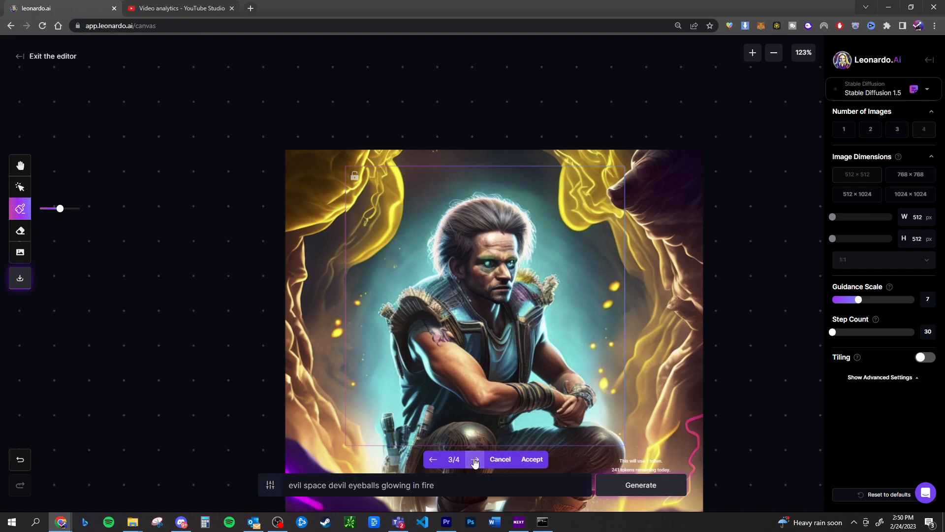
{"action": "left_click", "coordinate": [475, 459]}
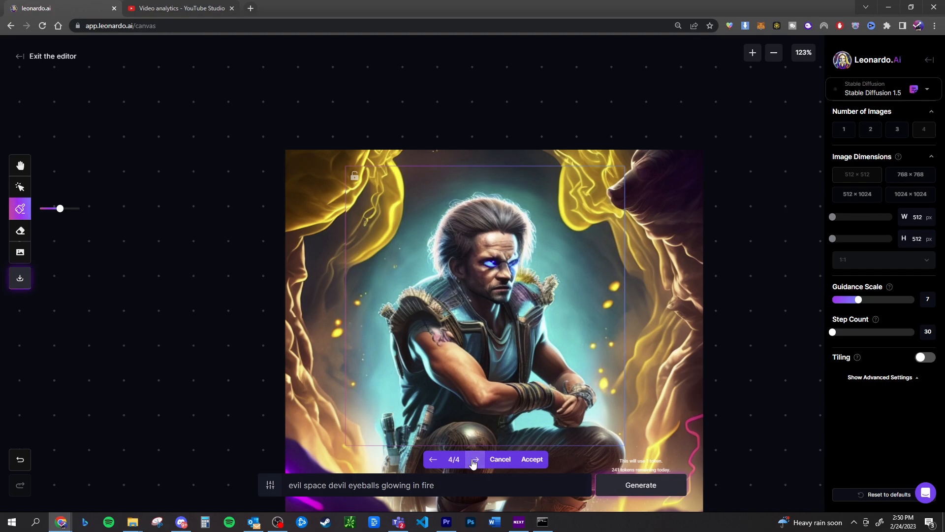
{"action": "scroll", "coordinate": [517, 277], "scroll_direction": "up", "scroll_amount": 3}
{"action": "scroll", "coordinate": [537, 274], "scroll_direction": "up", "scroll_amount": 2}
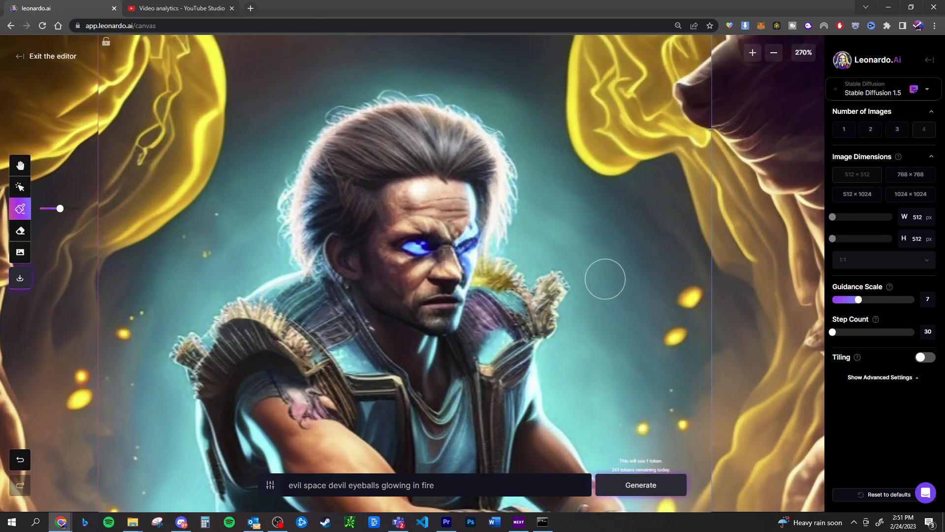
{"action": "scroll", "coordinate": [601, 272], "scroll_direction": "down", "scroll_amount": 5}
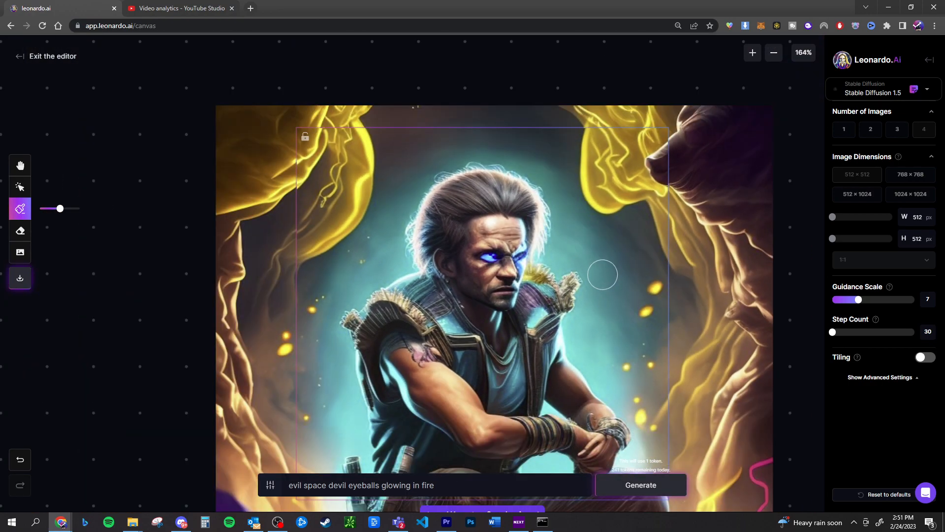
{"action": "left_click", "coordinate": [576, 428]}
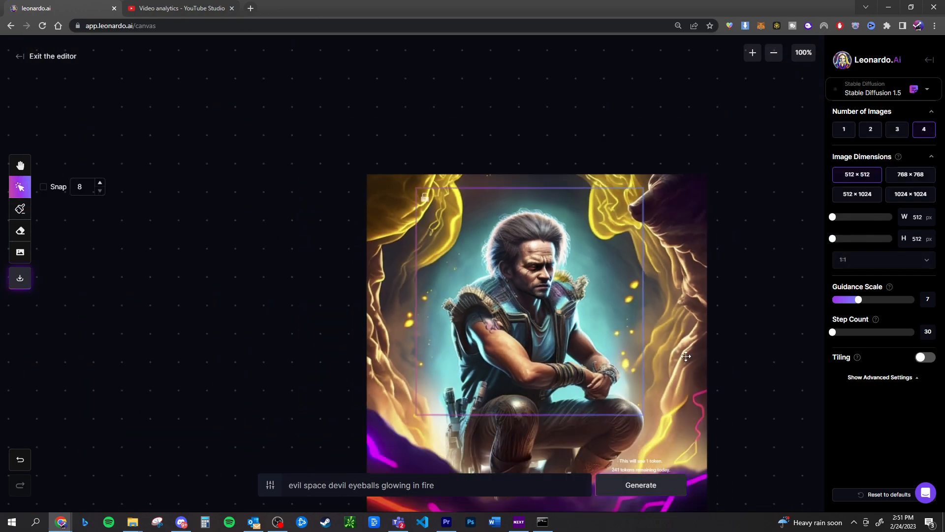
Mask the warrior's shoulder and arms and replace the prompt with 'cyborg robot arms'.
{"action": "left_click", "coordinate": [21, 210]}
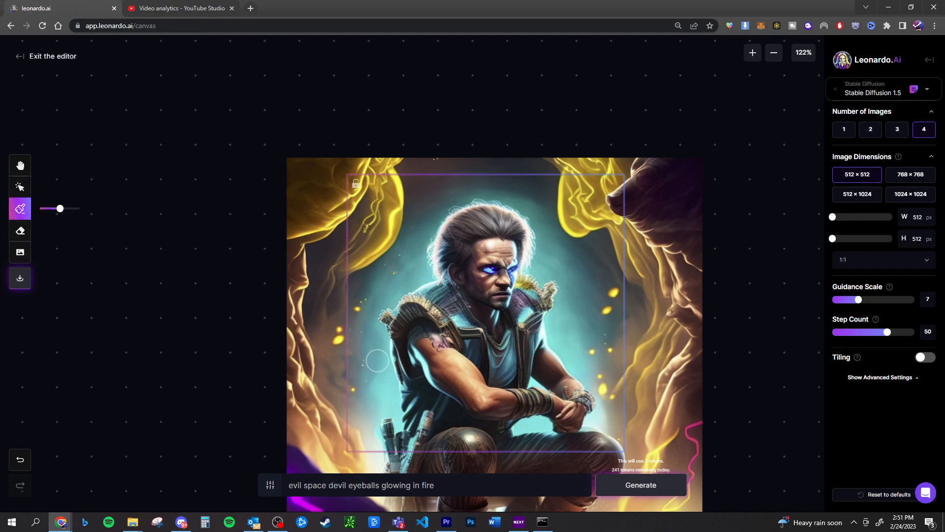
{"action": "mouse_move", "coordinate": [421, 334]}
{"action": "left_mouse_down"}
{"action": "mouse_move", "coordinate": [412, 350]}
{"action": "mouse_move", "coordinate": [481, 408]}
{"action": "mouse_move", "coordinate": [547, 407]}
{"action": "mouse_move", "coordinate": [566, 418]}
{"action": "mouse_move", "coordinate": [575, 402]}
{"action": "mouse_move", "coordinate": [548, 352]}
{"action": "left_mouse_up"}
{"action": "key", "text": "ctrl+a"}
{"action": "type", "text": "c"}
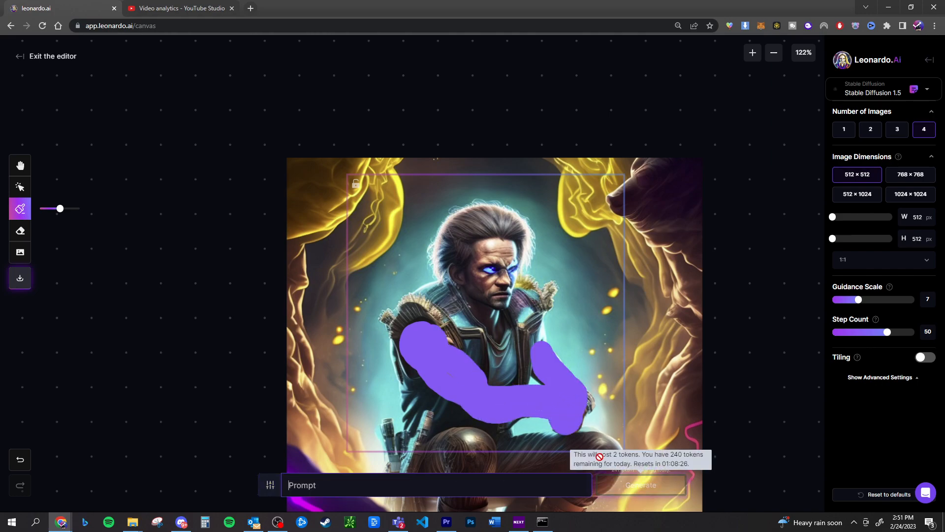
{"action": "type", "text": "y"}
{"action": "key", "text": "BackSpace"}
{"action": "type", "text": "rg robot arms"}
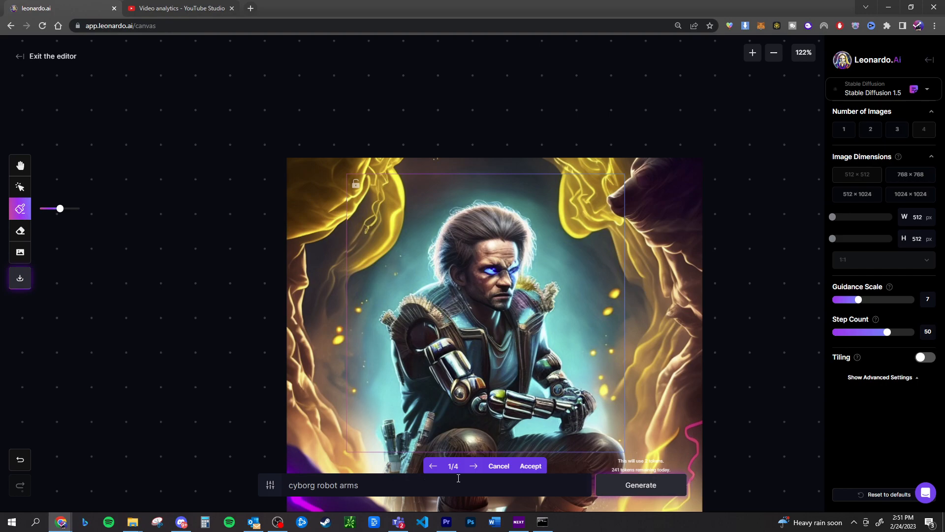
Step through to robot-arm variation 4/4 and accept it into the canvas.
{"action": "left_click", "coordinate": [473, 467]}
{"action": "left_click", "coordinate": [473, 466]}
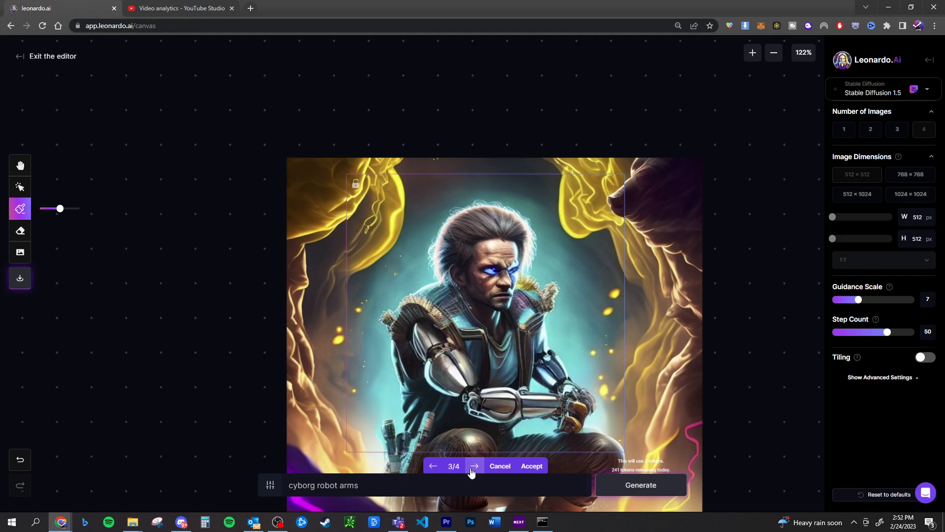
{"action": "left_click", "coordinate": [473, 471]}
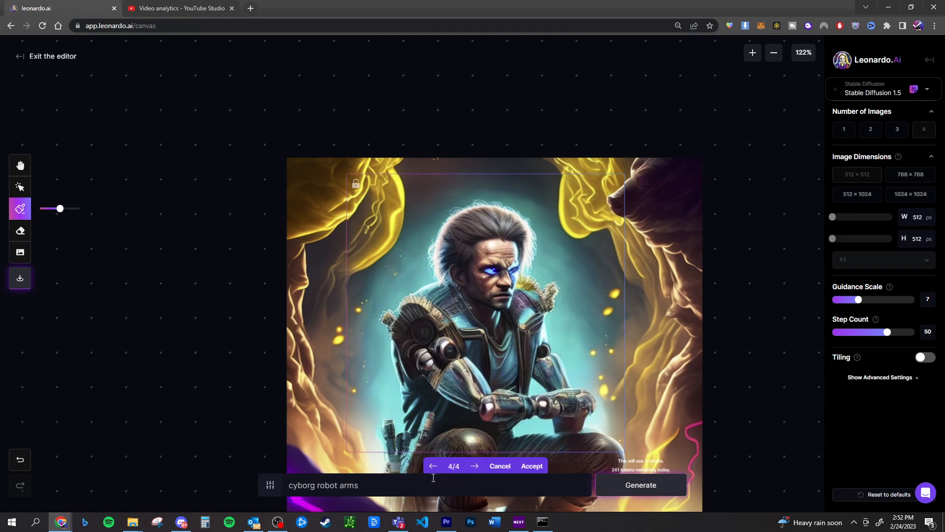
{"action": "left_click", "coordinate": [532, 466]}
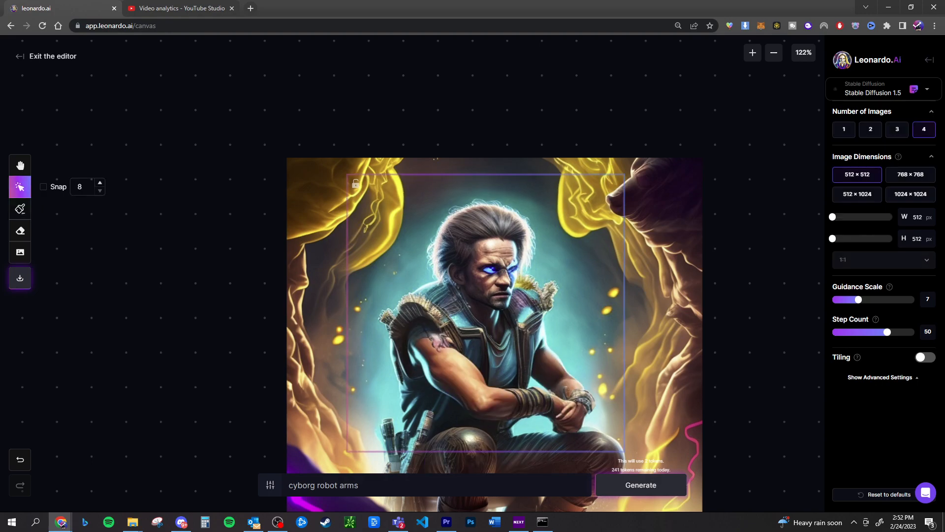
{"action": "scroll", "coordinate": [323, 348], "scroll_direction": "down", "scroll_amount": 4}
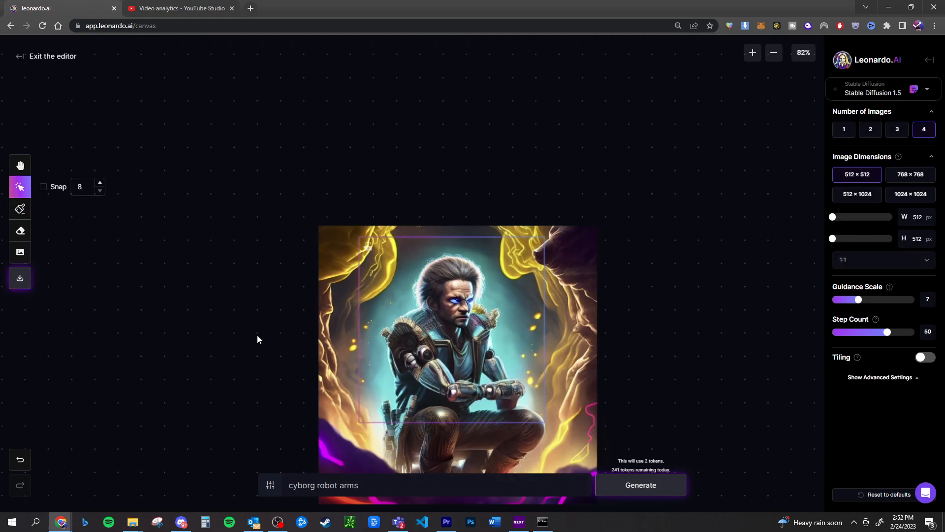
Download the finished cyborg warrior image as artwork.png.
{"action": "left_click", "coordinate": [20, 279]}
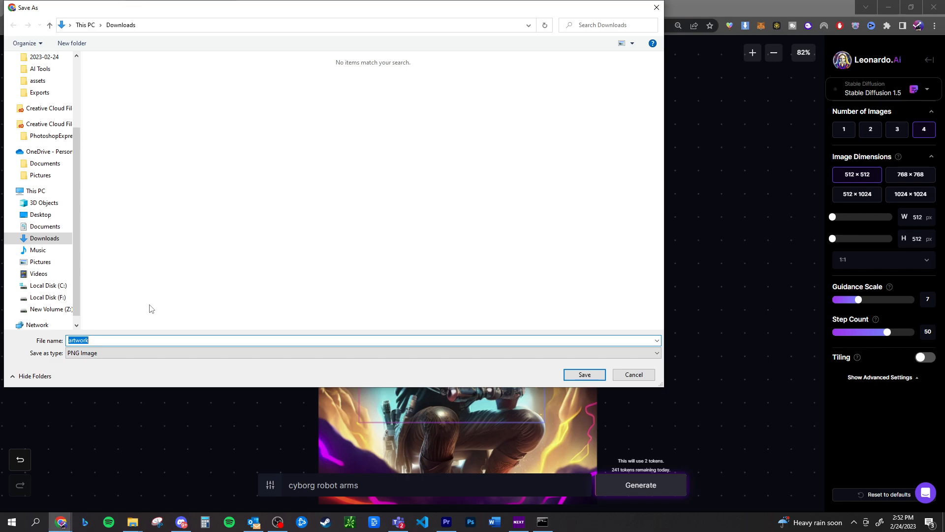
{"action": "key", "text": "Return"}
{"action": "scroll", "coordinate": [379, 235], "scroll_direction": "down", "scroll_amount": 3}
{"action": "scroll", "coordinate": [390, 240], "scroll_direction": "down", "scroll_amount": 2}
{"action": "scroll", "coordinate": [411, 250], "scroll_direction": "down", "scroll_amount": 2}
{"action": "scroll", "coordinate": [399, 233], "scroll_direction": "down", "scroll_amount": 2}
{"action": "scroll", "coordinate": [402, 234], "scroll_direction": "down", "scroll_amount": 2}
{"action": "scroll", "coordinate": [401, 232], "scroll_direction": "down", "scroll_amount": 2}
{"action": "scroll", "coordinate": [399, 233], "scroll_direction": "down", "scroll_amount": 1}
{"action": "scroll", "coordinate": [396, 231], "scroll_direction": "down", "scroll_amount": 2}
{"action": "scroll", "coordinate": [396, 231], "scroll_direction": "down", "scroll_amount": 1}
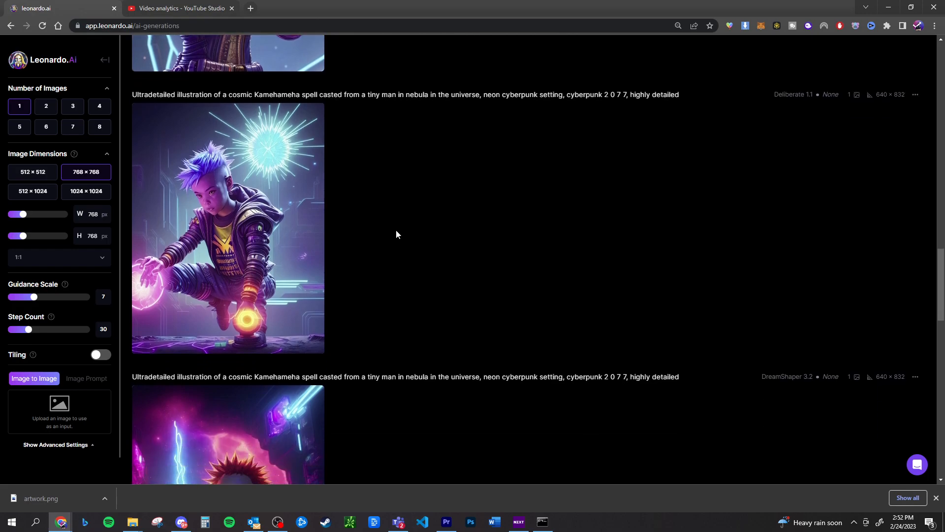
{"action": "scroll", "coordinate": [395, 235], "scroll_direction": "down", "scroll_amount": 1}
{"action": "scroll", "coordinate": [390, 224], "scroll_direction": "down", "scroll_amount": 1}
{"action": "scroll", "coordinate": [392, 221], "scroll_direction": "down", "scroll_amount": 1}
{"action": "scroll", "coordinate": [379, 217], "scroll_direction": "down", "scroll_amount": 1}
{"action": "scroll", "coordinate": [379, 214], "scroll_direction": "down", "scroll_amount": 1}
{"action": "scroll", "coordinate": [379, 212], "scroll_direction": "down", "scroll_amount": 1}
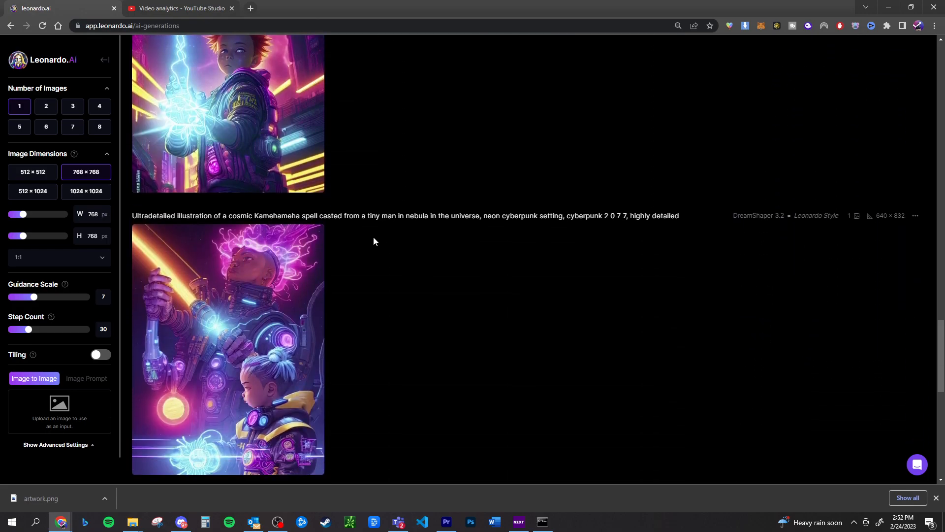
{"action": "scroll", "coordinate": [403, 287], "scroll_direction": "up", "scroll_amount": 1}
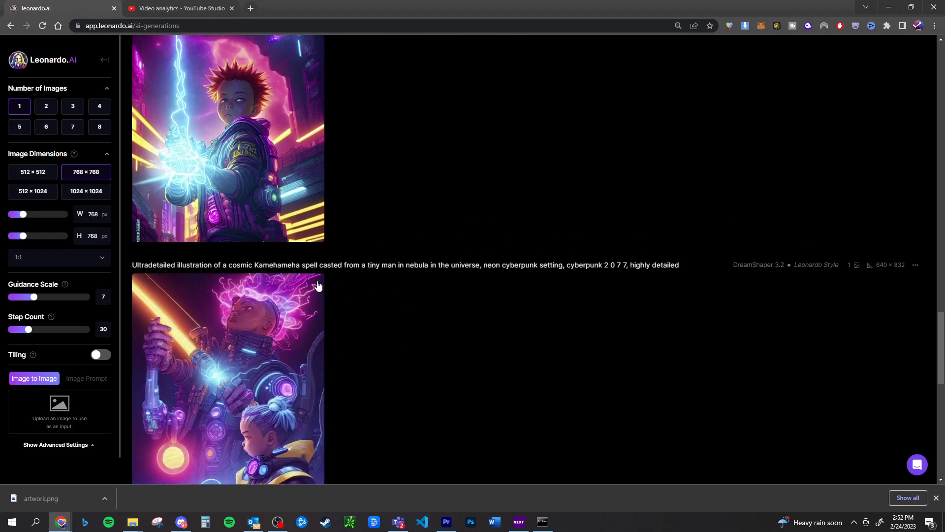
{"action": "scroll", "coordinate": [326, 268], "scroll_direction": "up", "scroll_amount": 2}
{"action": "scroll", "coordinate": [467, 266], "scroll_direction": "up", "scroll_amount": 2}
{"action": "scroll", "coordinate": [541, 292], "scroll_direction": "up", "scroll_amount": 2}
{"action": "scroll", "coordinate": [513, 226], "scroll_direction": "up", "scroll_amount": 3}
{"action": "scroll", "coordinate": [512, 229], "scroll_direction": "up", "scroll_amount": 3}
{"action": "scroll", "coordinate": [513, 234], "scroll_direction": "up", "scroll_amount": 3}
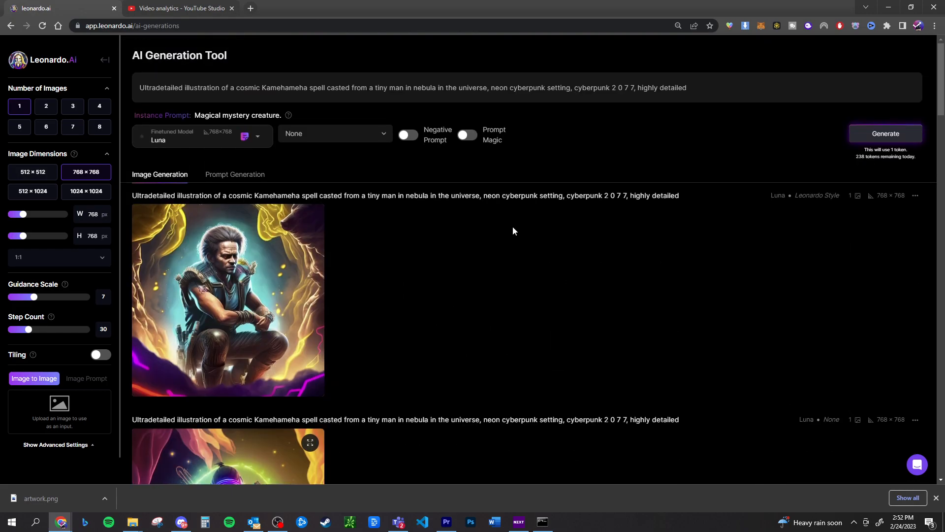